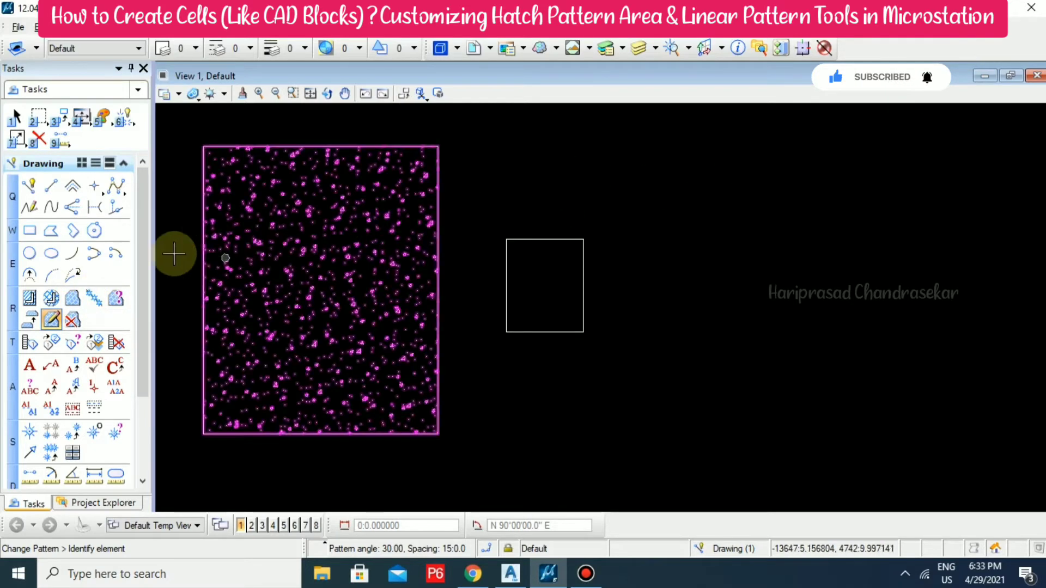
# Step: Leave the large rectangle pattern-filled and pick Place Circle with the Center method
pyautogui.click(30, 254)
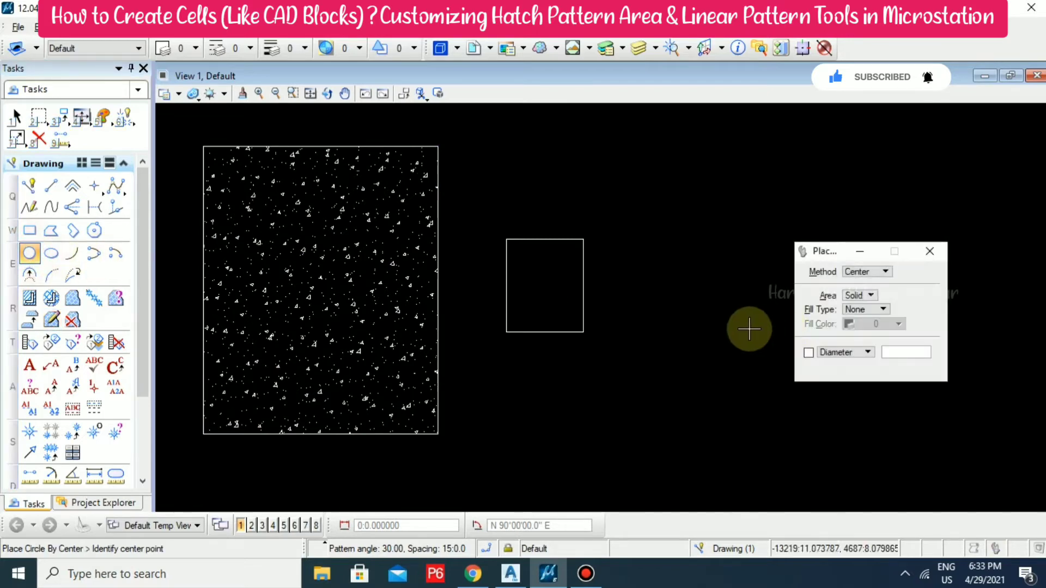
# Step: Draw a small circle by its centre in empty drawing space
pyautogui.moveTo(714, 312); pyautogui.dragTo(571, 326, button='middle')
pyautogui.scroll(2, 567, 318)
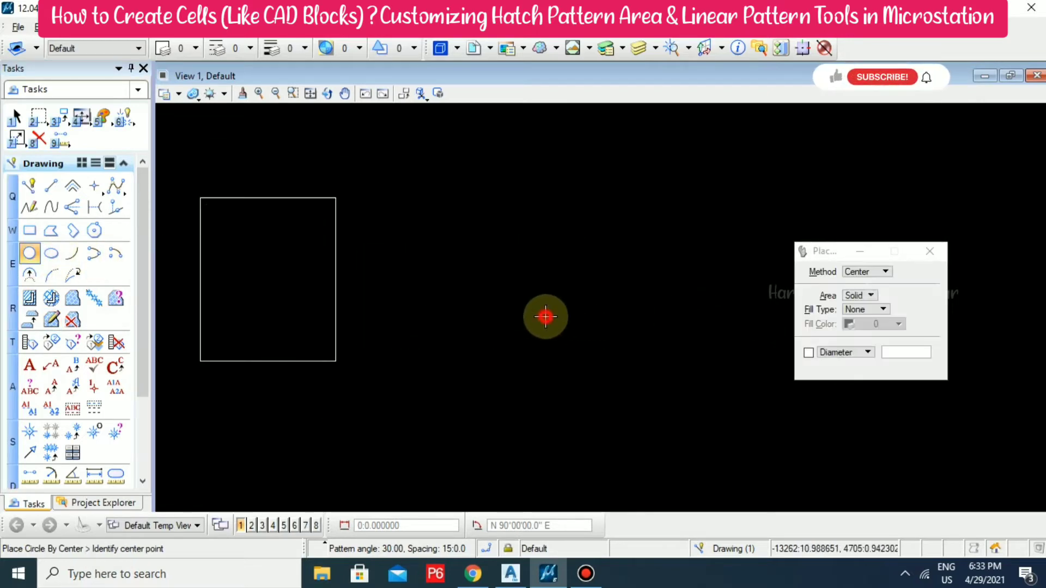
pyautogui.click(545, 316)
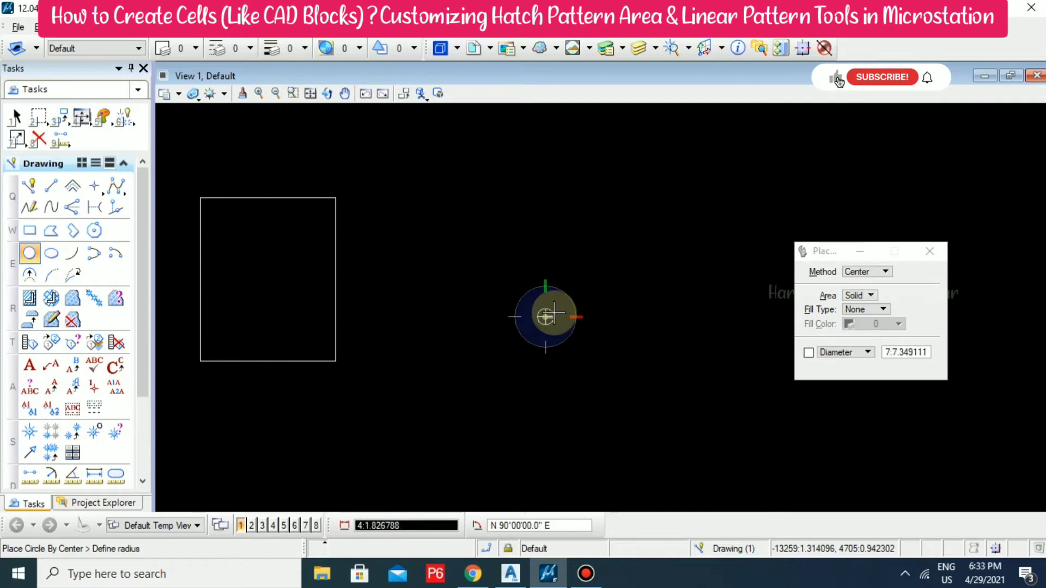
pyautogui.click(554, 314)
pyautogui.scroll(2, 553, 315)
pyautogui.scroll(1, 551, 317)
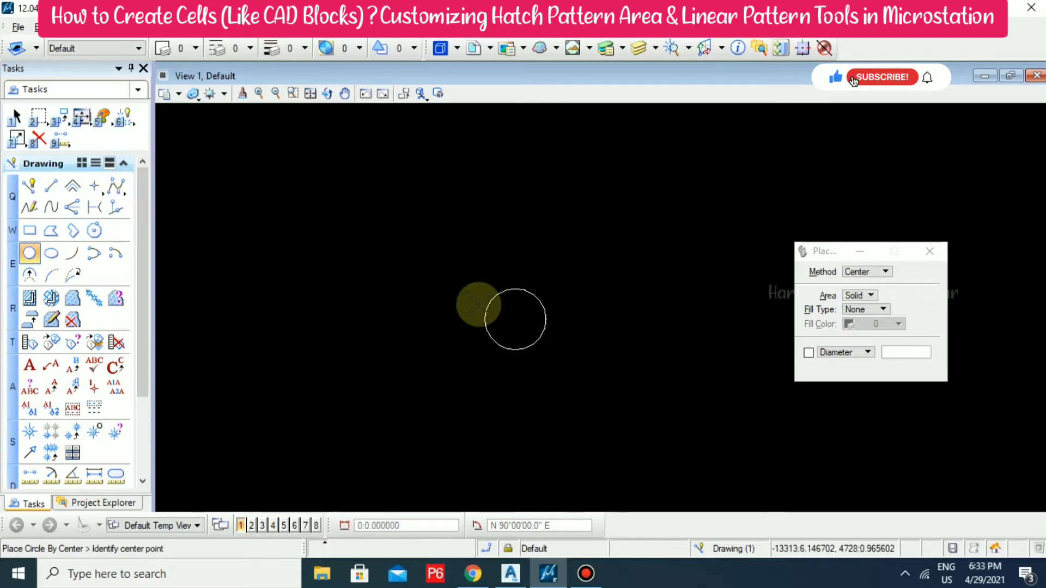
pyautogui.press('Escape')
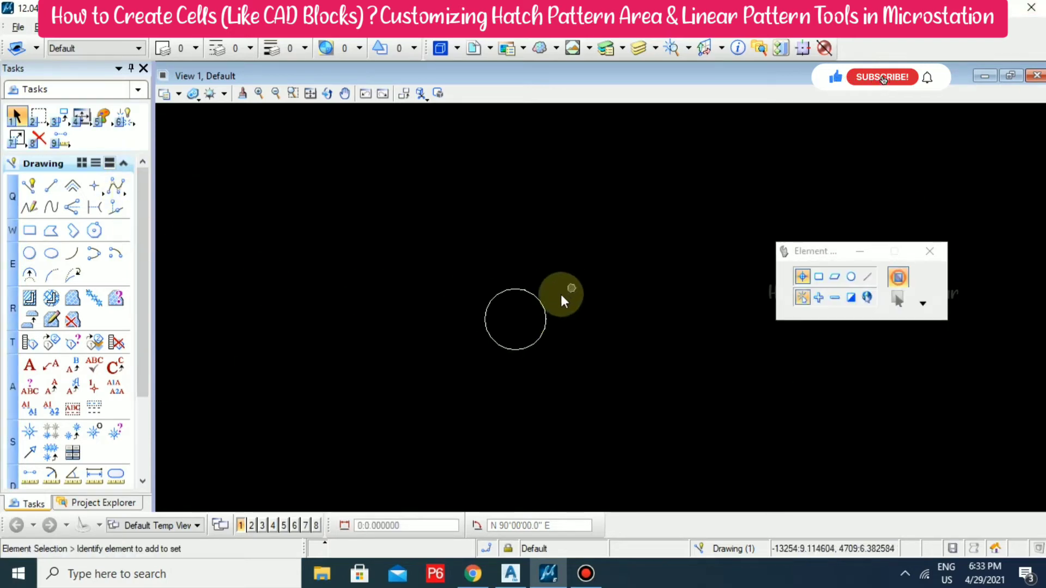
# Step: Copy the circle twice, to the right and above, forming a triangle, then select the top circle
pyautogui.click(544, 299)
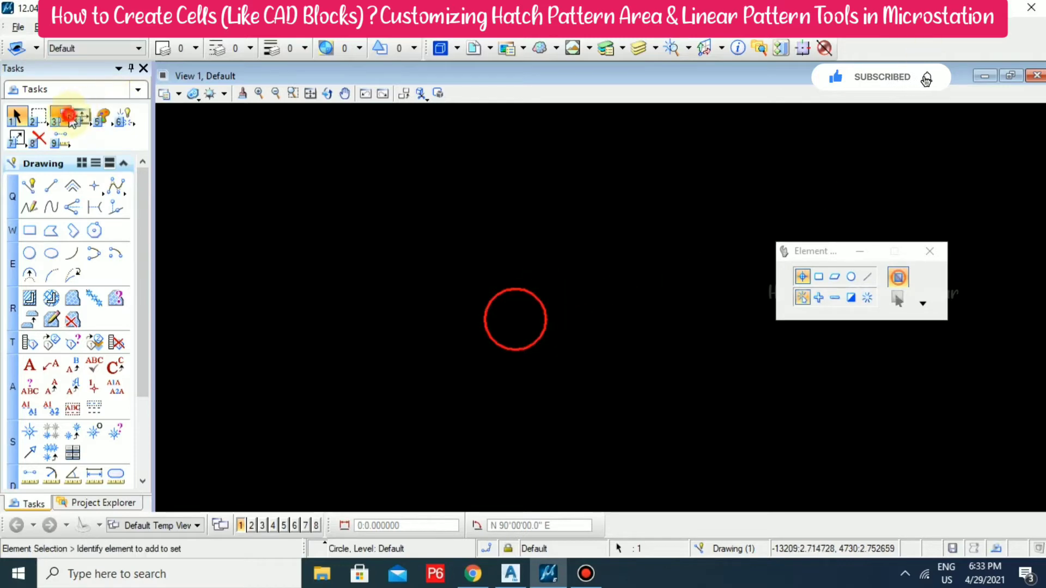
pyautogui.click(61, 117)
pyautogui.click(78, 134)
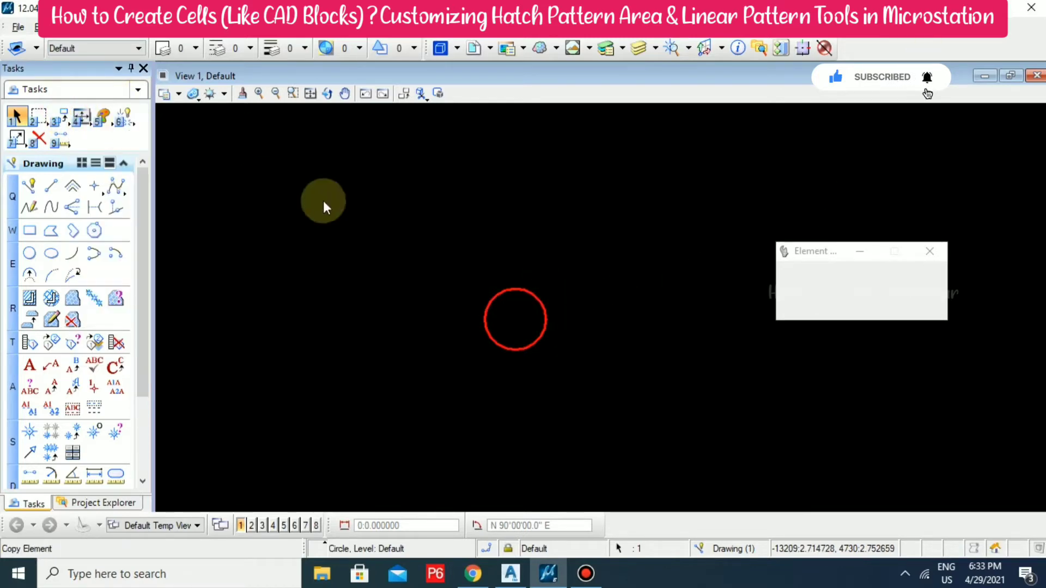
pyautogui.click(515, 318)
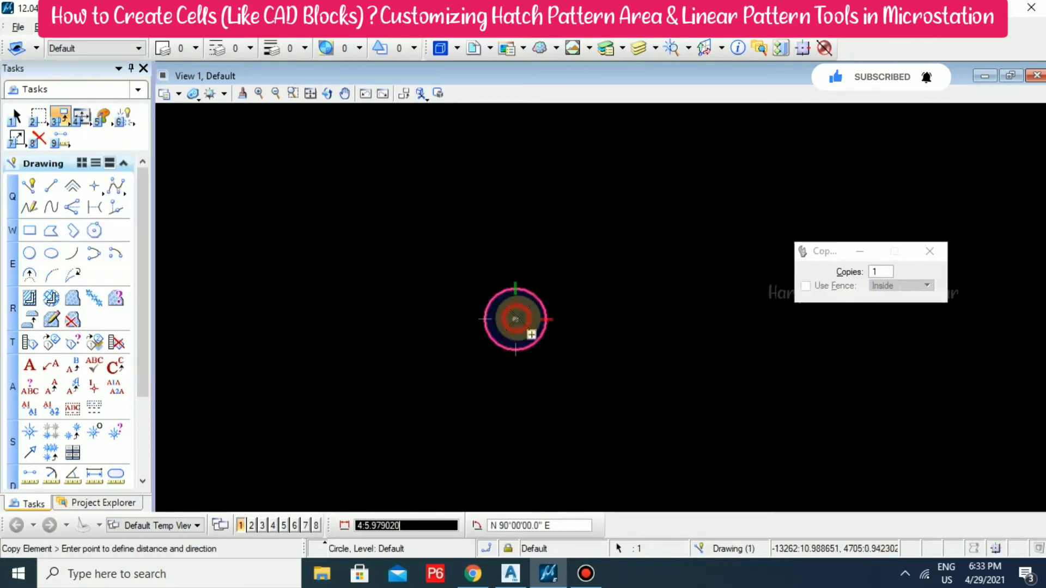
pyautogui.click(547, 318)
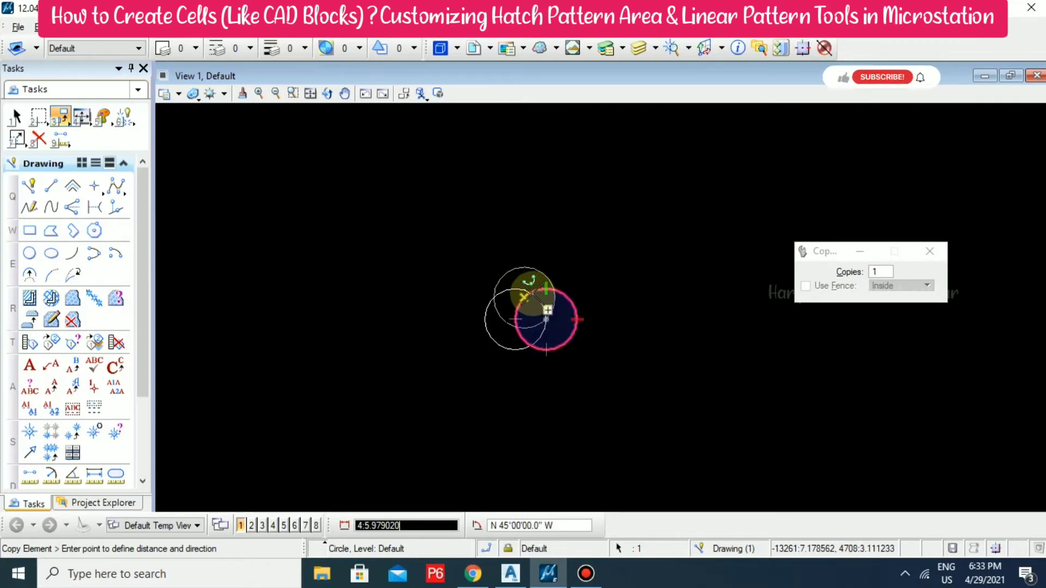
pyautogui.click(532, 293)
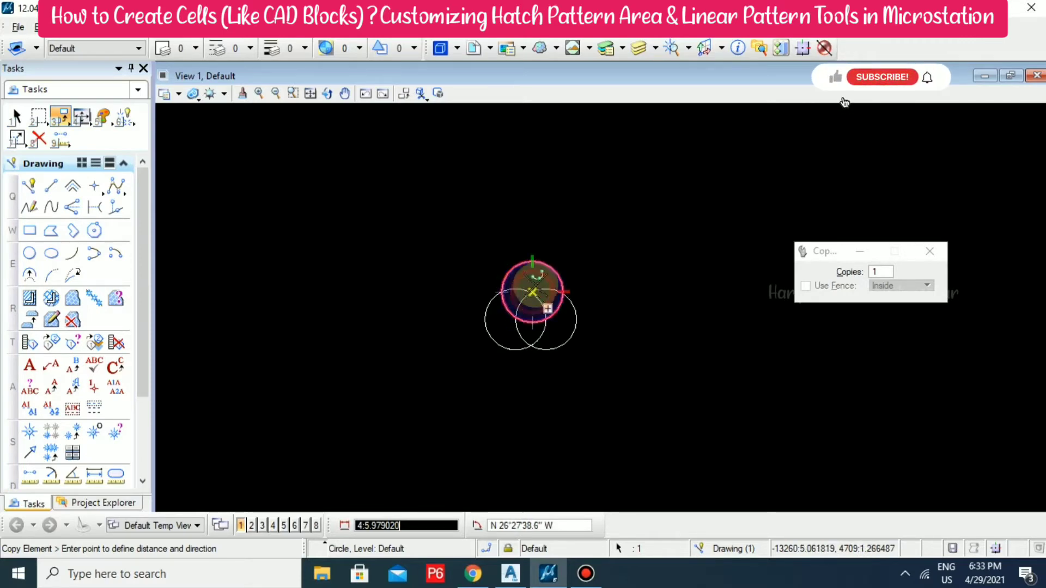
pyautogui.rightClick(563, 234)
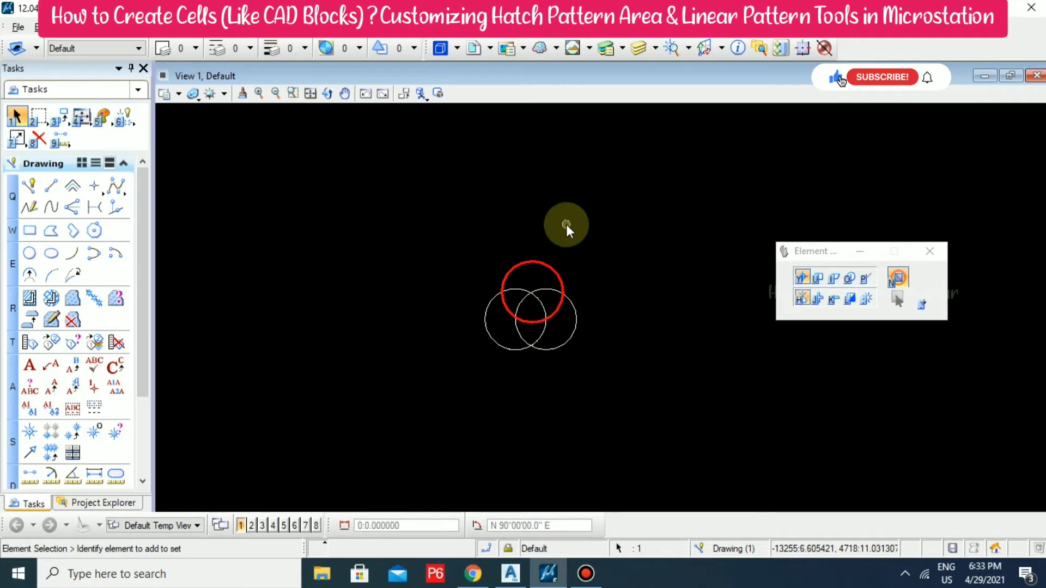
pyautogui.click(567, 225)
pyautogui.click(557, 269)
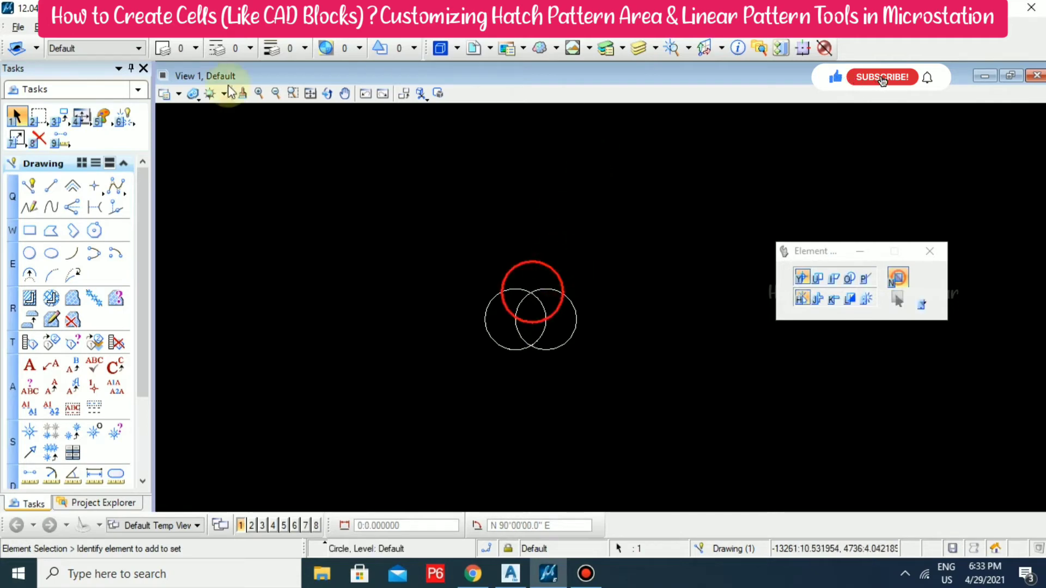
# Step: Colour the top circle red (3) and the right circle green (2)
pyautogui.click(187, 51)
pyautogui.click(204, 117)
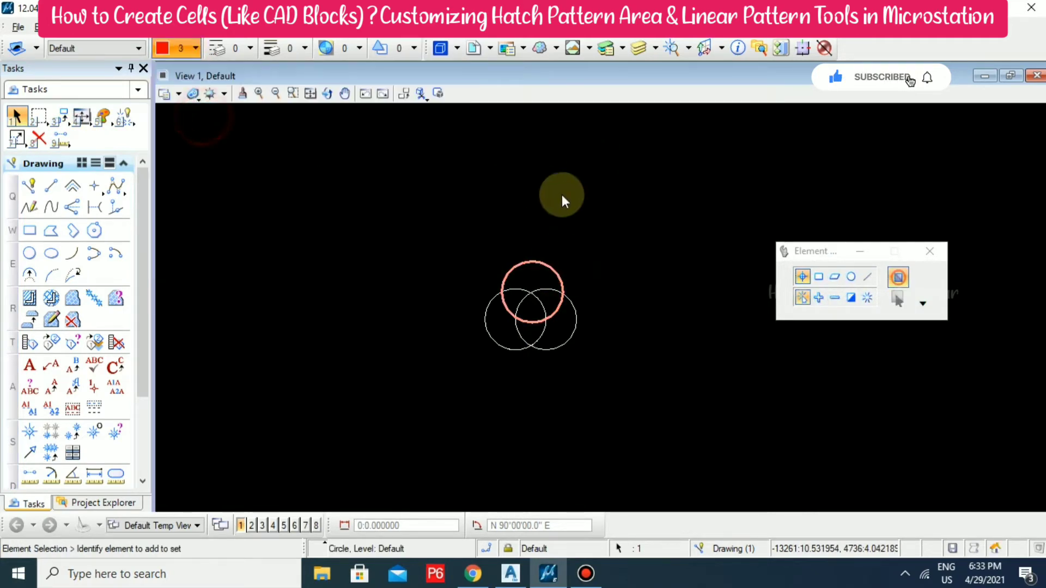
pyautogui.click(577, 310)
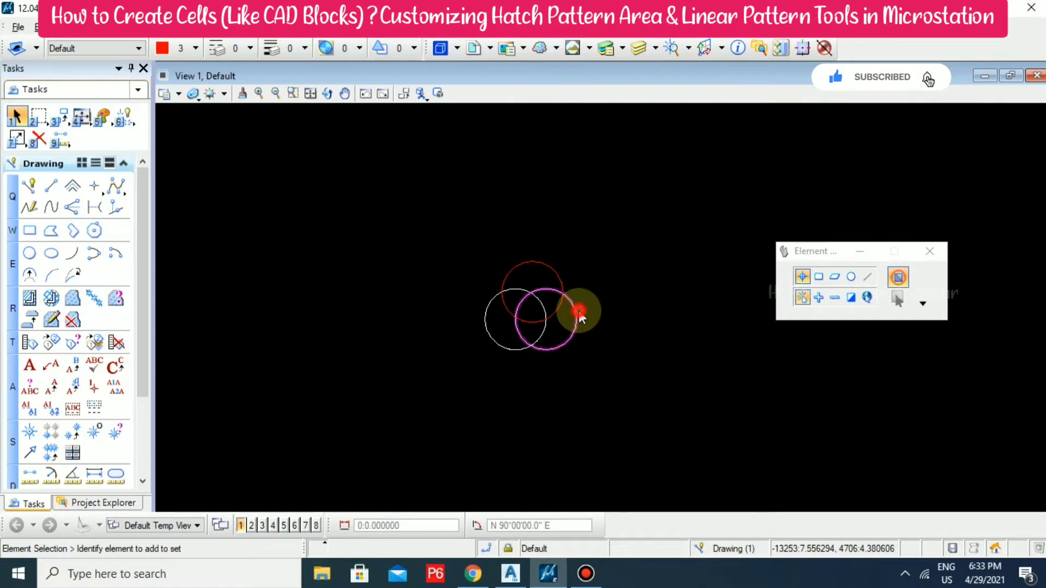
pyautogui.click(188, 48)
pyautogui.click(194, 116)
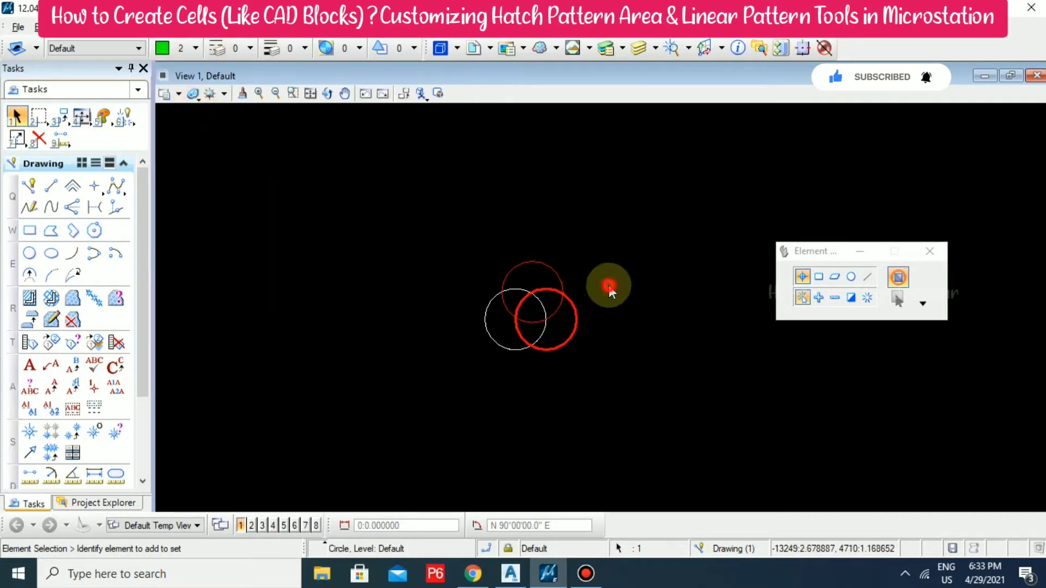
# Step: Colour the left circle blue (1) and fence-select all three circles
pyautogui.click(491, 305)
pyautogui.click(185, 48)
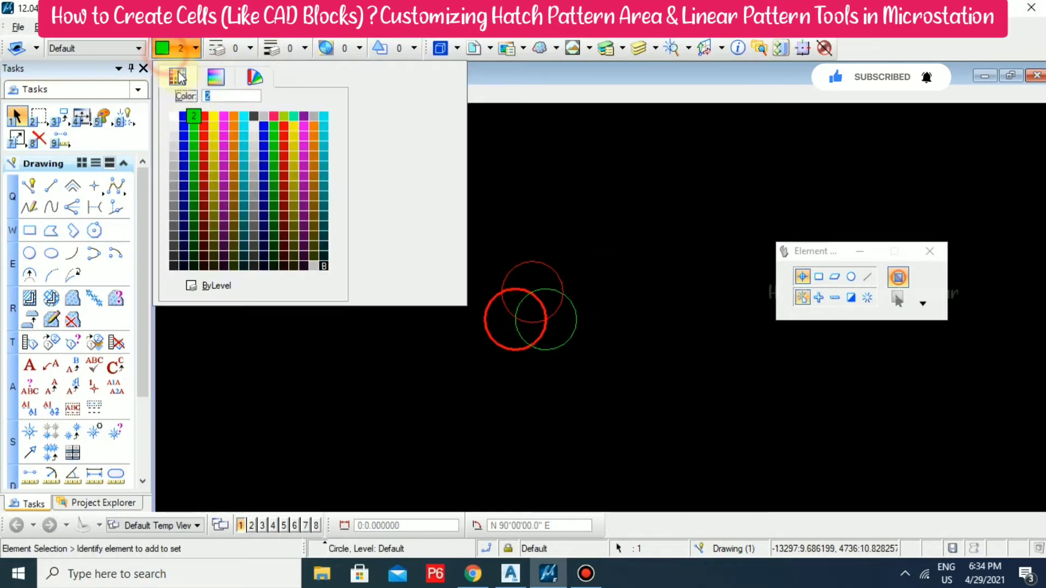
pyautogui.click(184, 116)
pyautogui.click(659, 286)
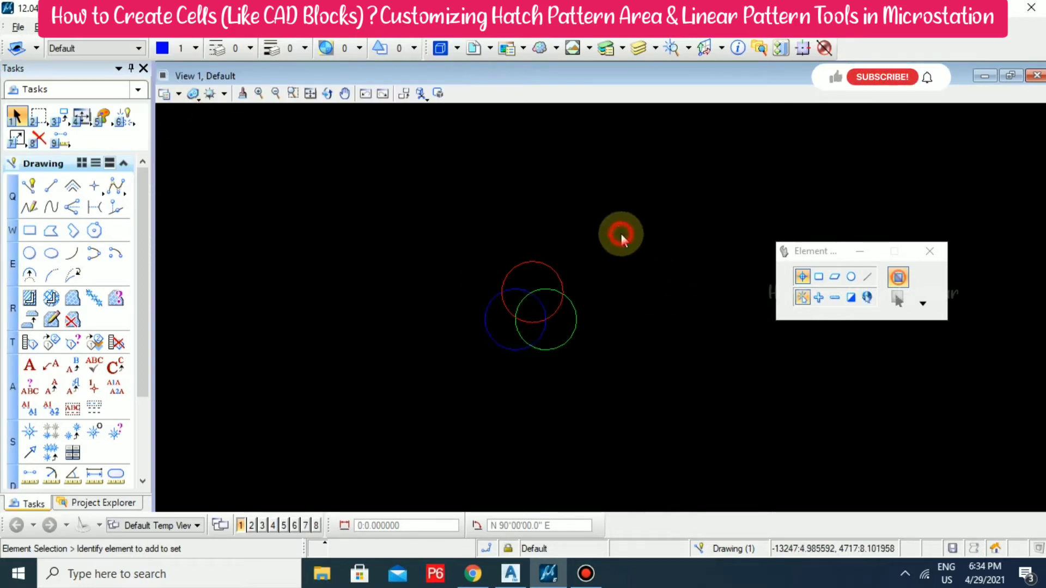
pyautogui.moveTo(621, 234); pyautogui.dragTo(445, 377)
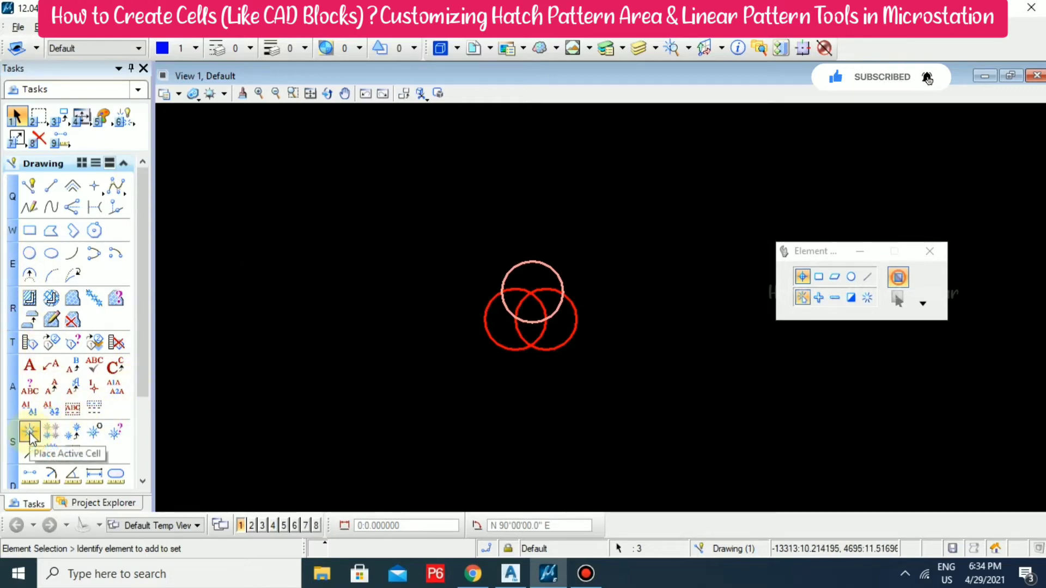
# Step: From Place Active Cell's cell browser, create and save a new library named 'Cells (Blocks).cel'
pyautogui.moveTo(144, 371); pyautogui.dragTo(147, 440)
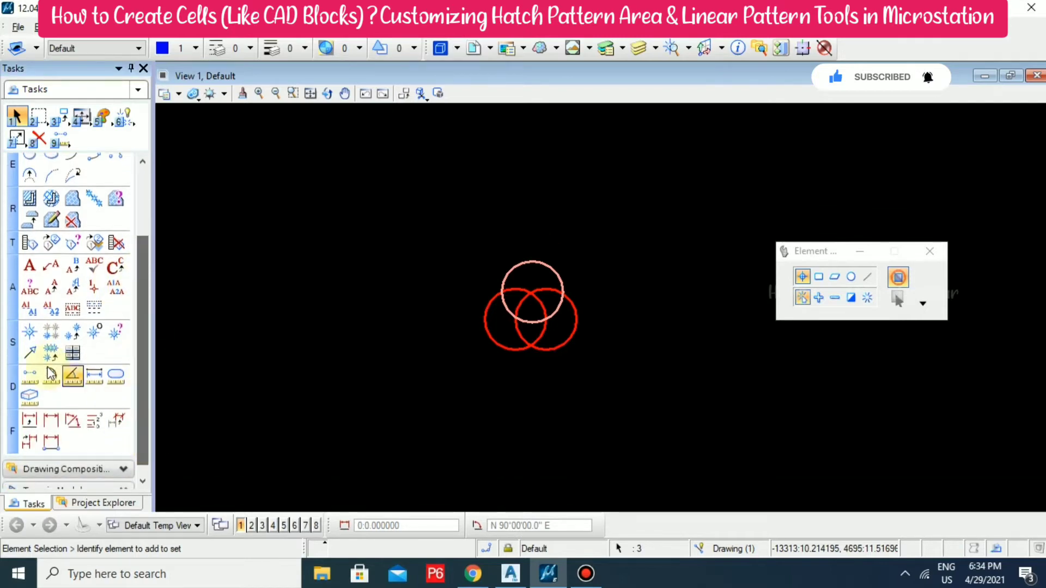
pyautogui.click(30, 333)
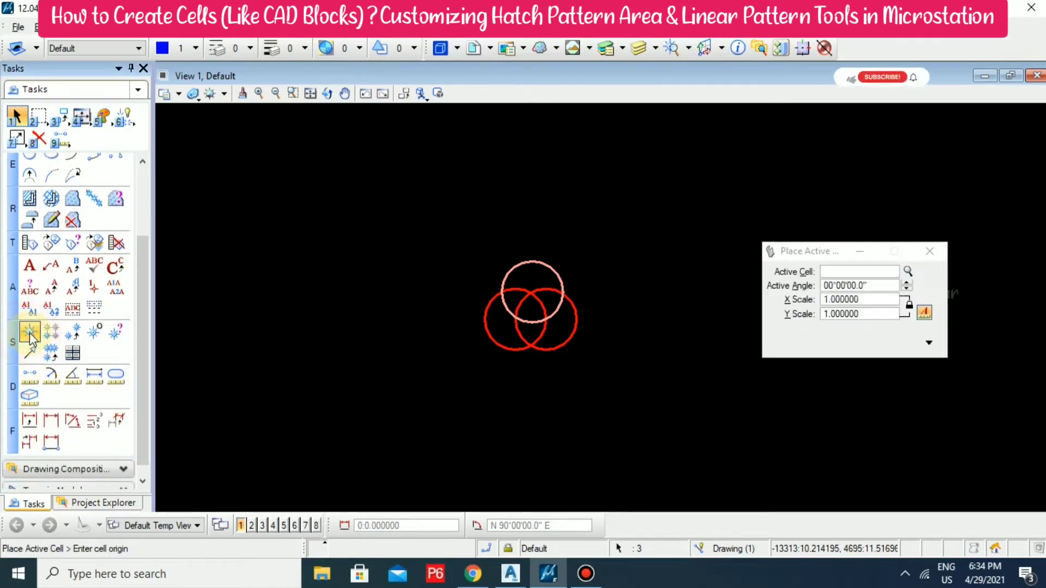
pyautogui.click(776, 250)
pyautogui.moveTo(819, 254); pyautogui.dragTo(689, 198)
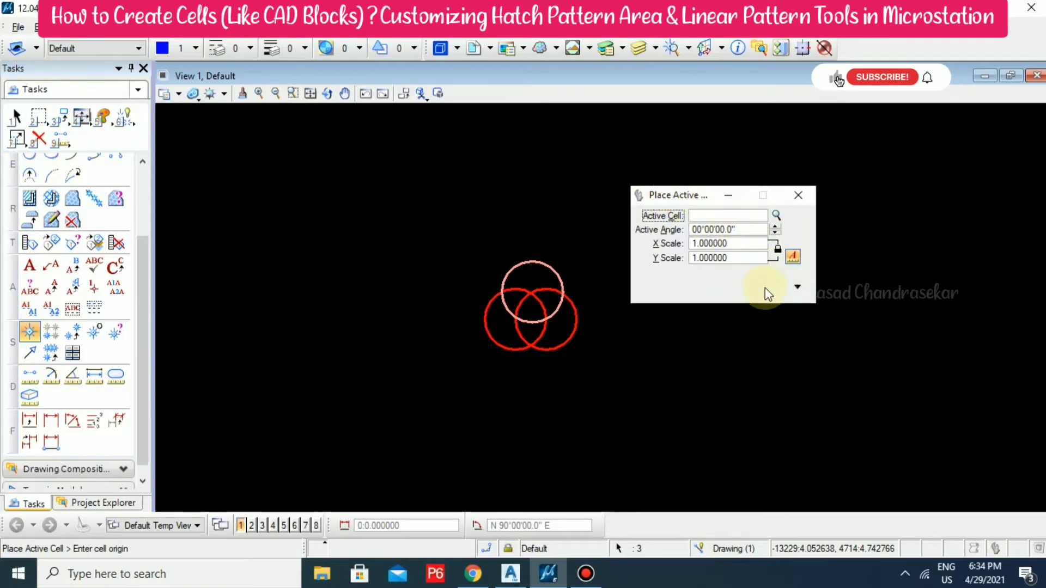
pyautogui.click(777, 217)
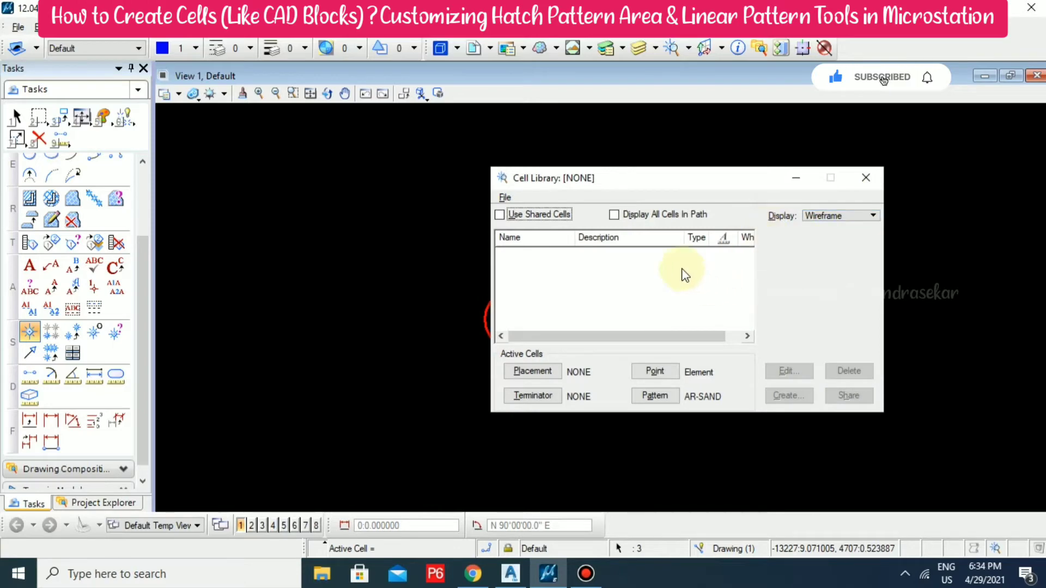
pyautogui.click(506, 198)
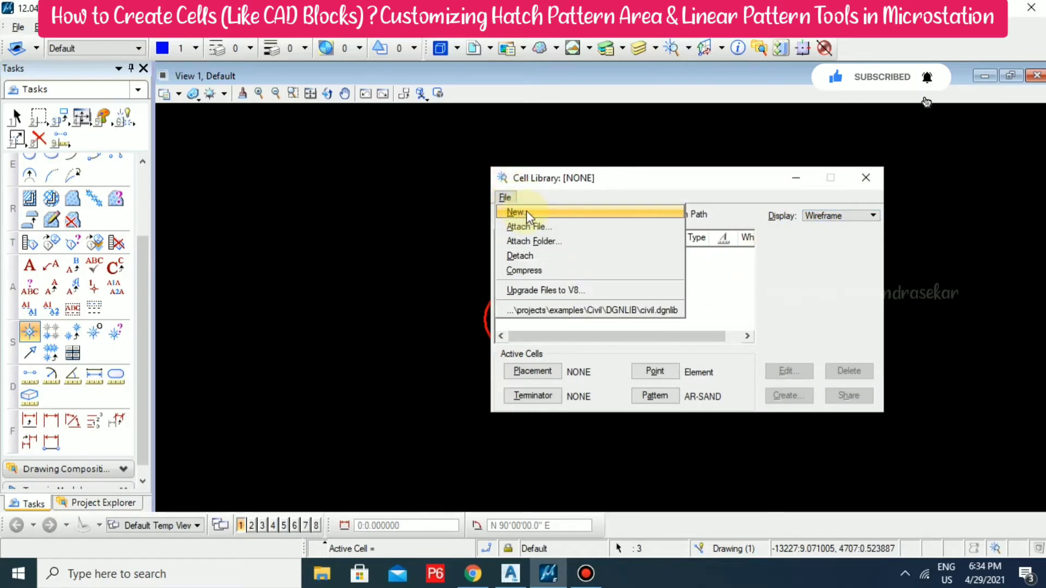
pyautogui.click(524, 211)
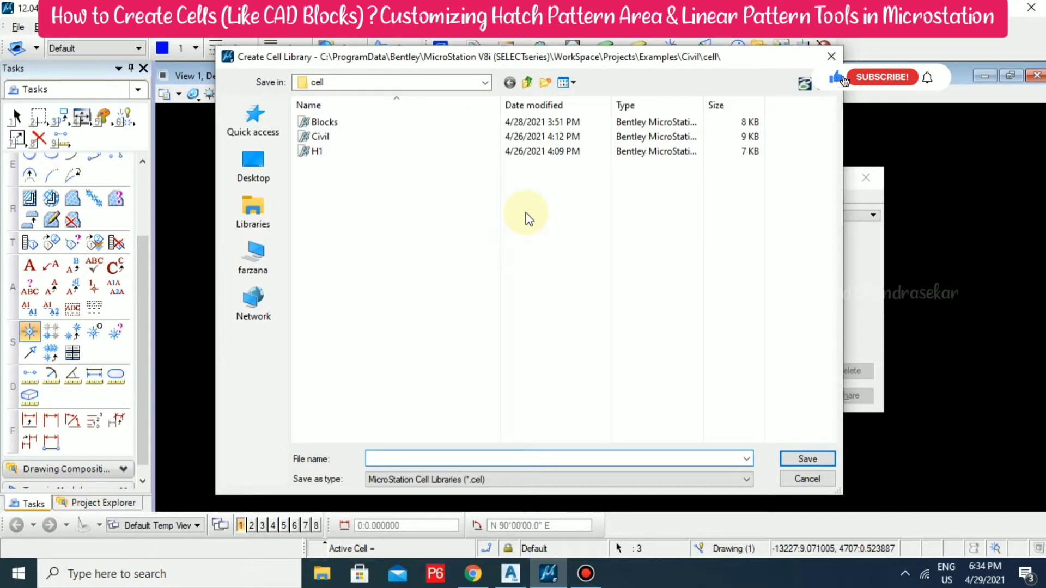
pyautogui.write('C')
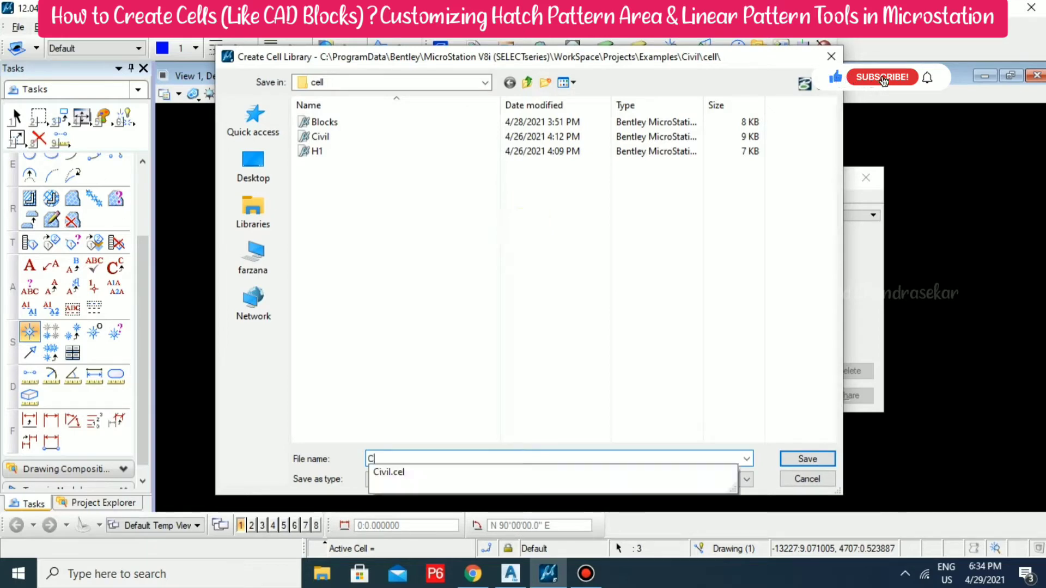
pyautogui.write('ells (Blocks')
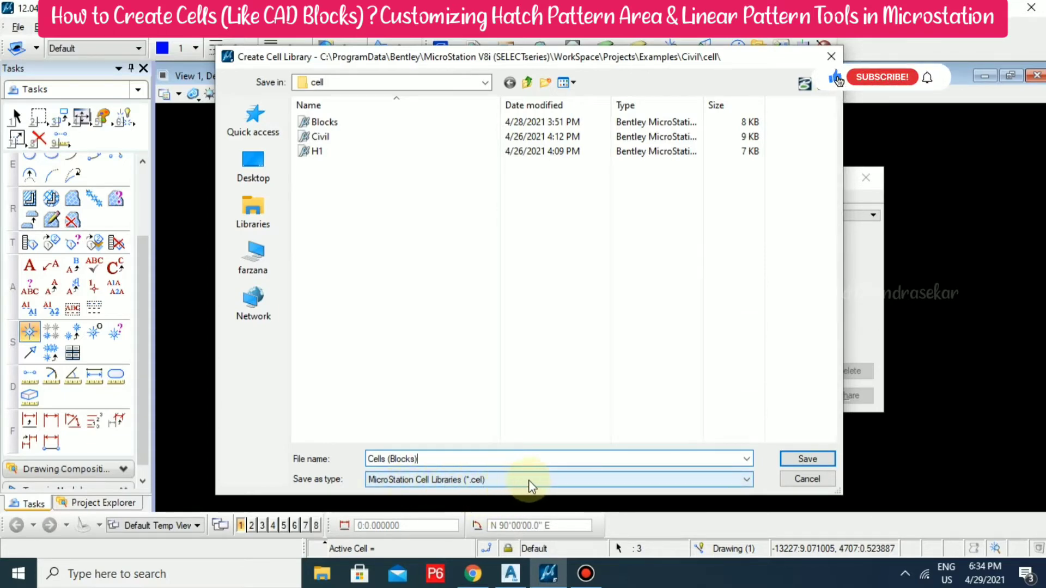
pyautogui.click(816, 462)
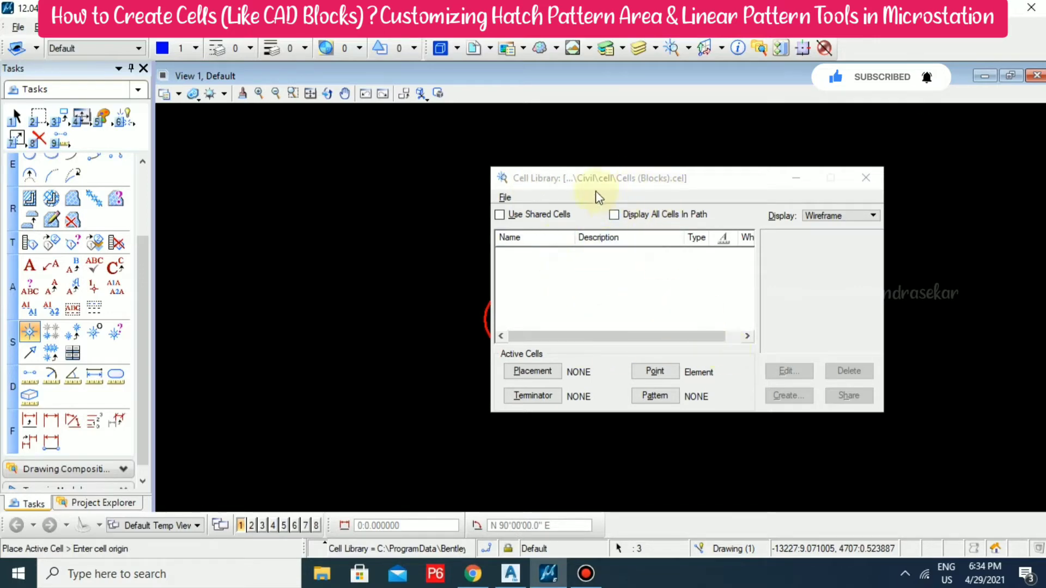
# Step: Define the cell origin at the centre point of the three overlapping circles
pyautogui.moveTo(579, 186); pyautogui.dragTo(769, 200)
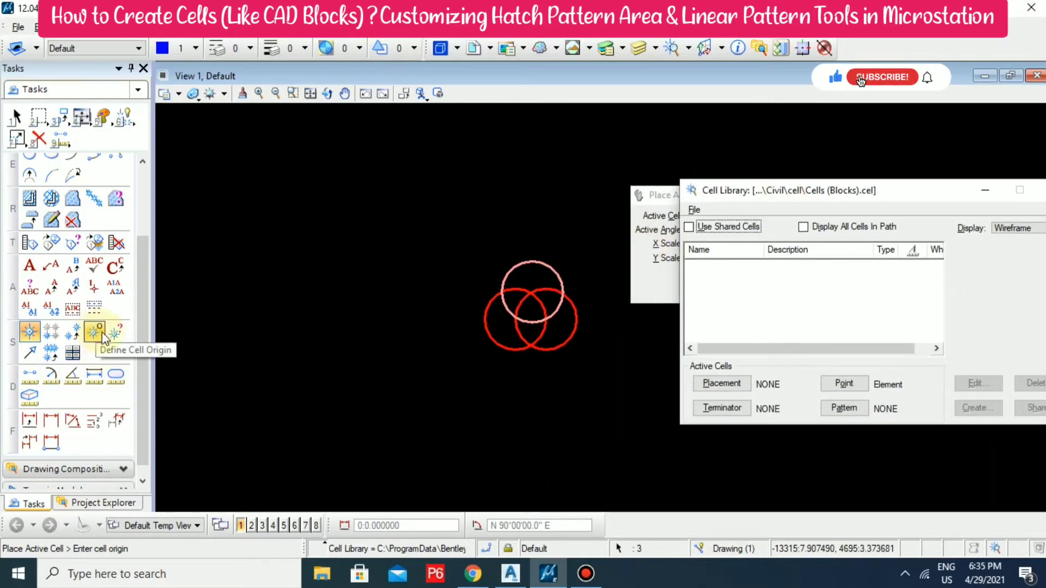
pyautogui.click(94, 331)
pyautogui.scroll(5, 598, 310)
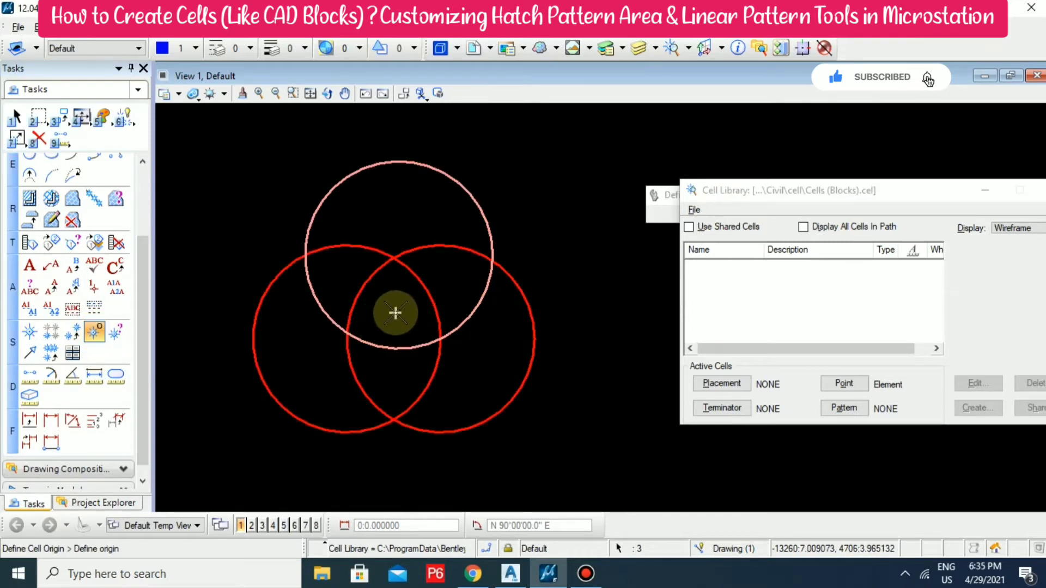
pyautogui.click(396, 313)
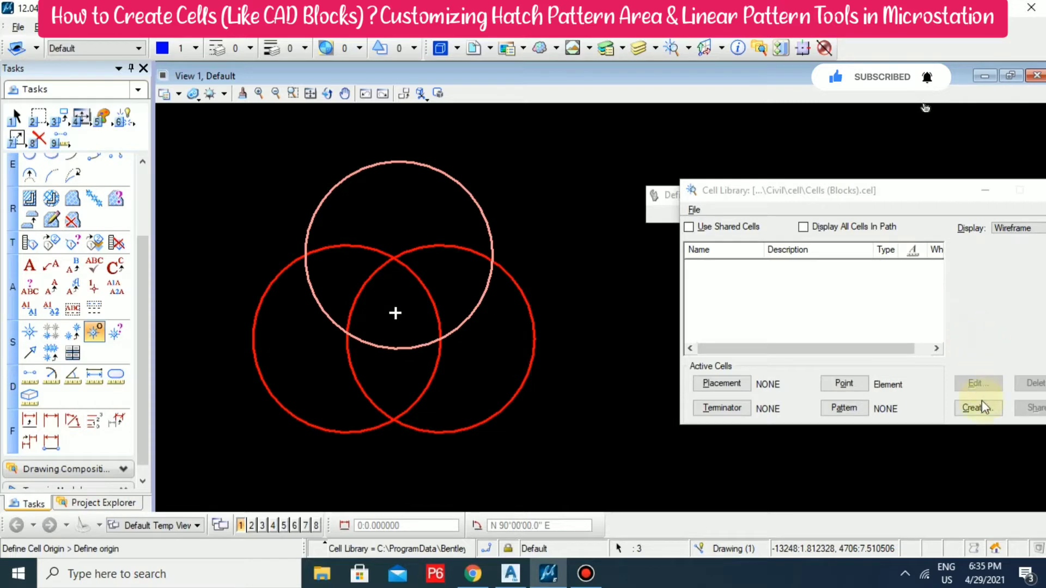
pyautogui.moveTo(849, 191); pyautogui.dragTo(772, 165)
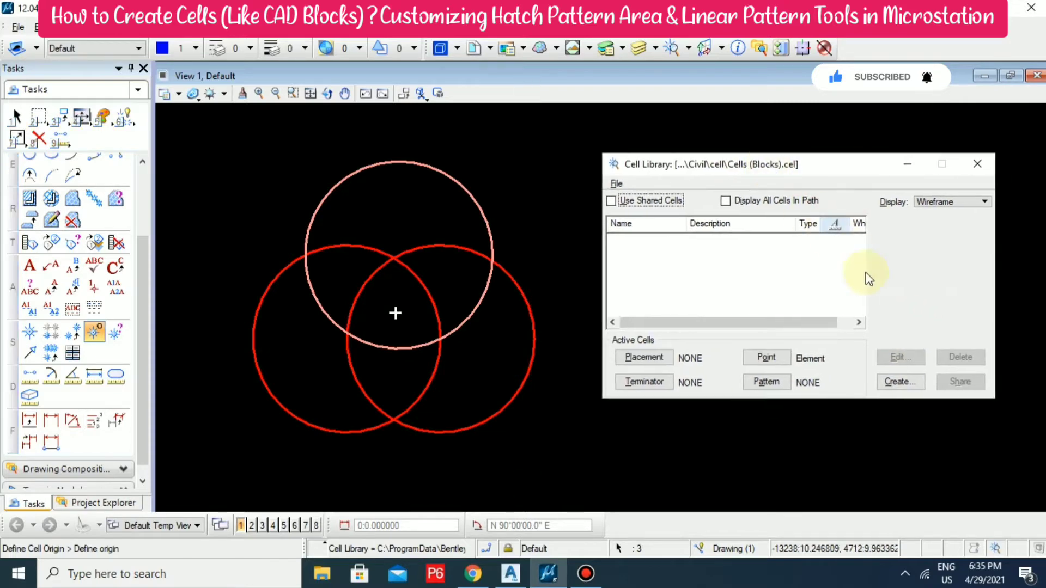
# Step: Create a cell named 'Tri Circles' with description '3 circles' from the selected circles
pyautogui.click(902, 383)
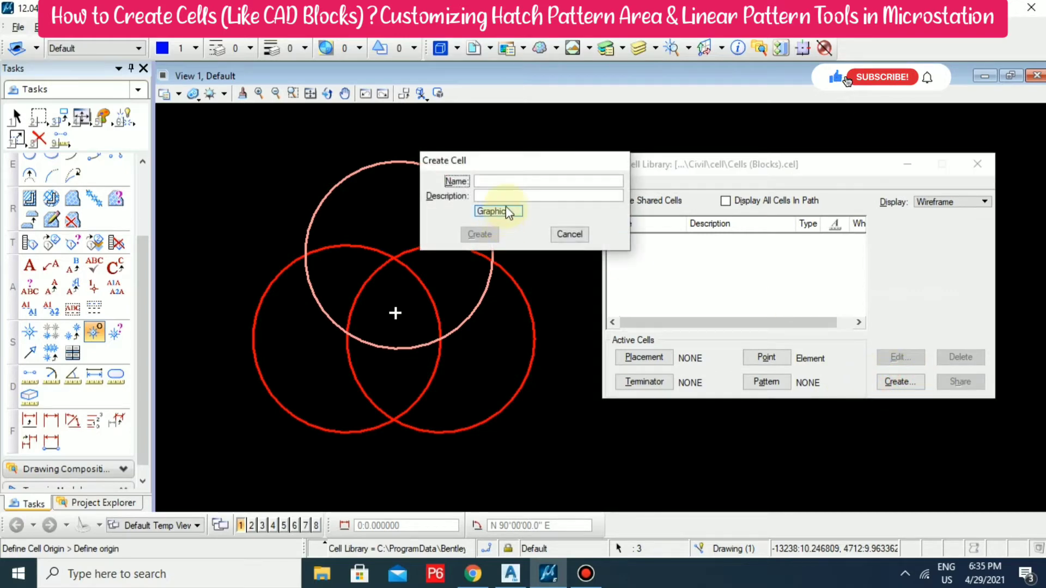
pyautogui.write('Tri Circles')
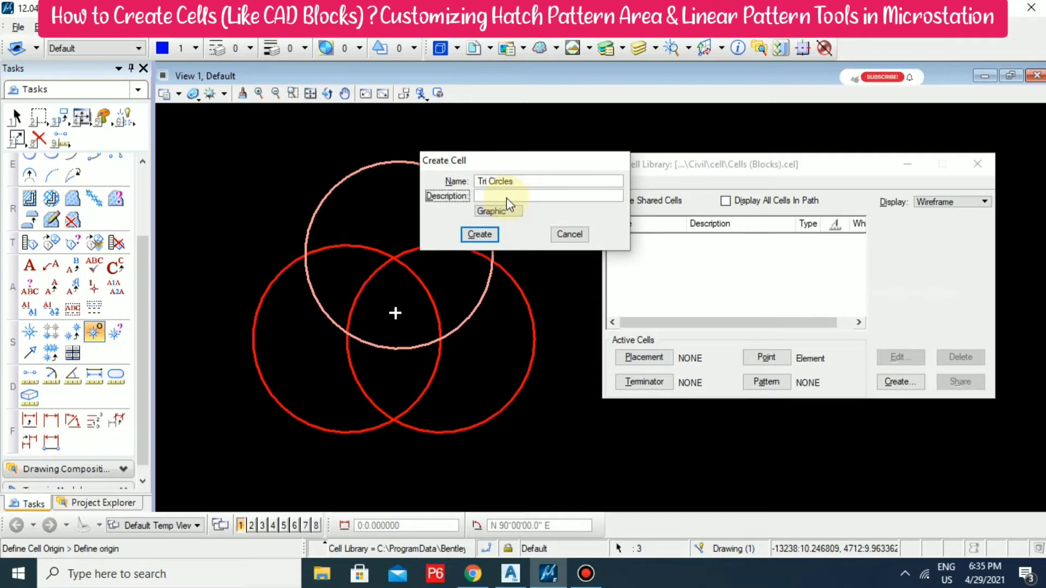
pyautogui.write('3 circles')
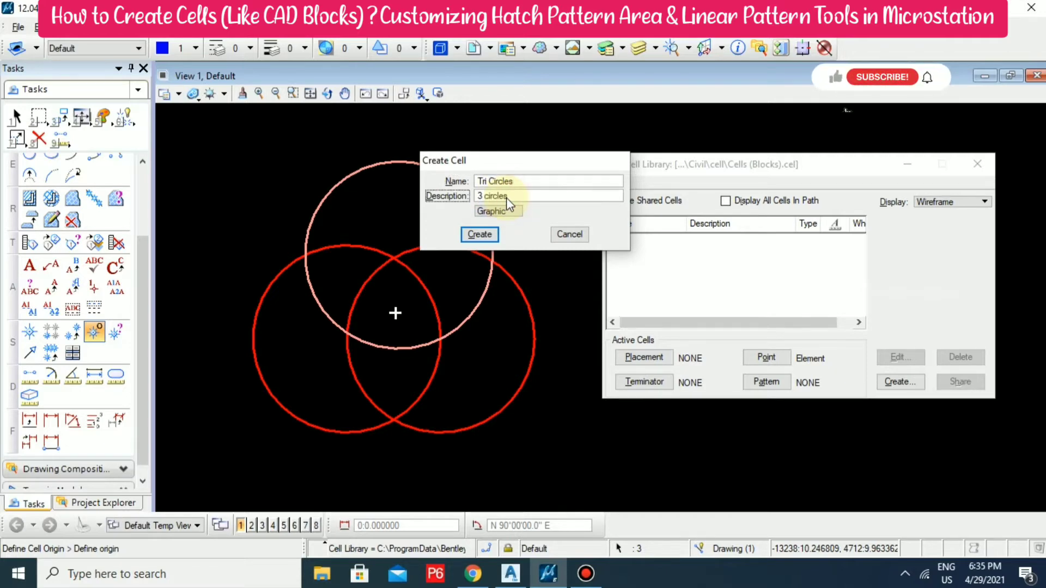
pyautogui.click(482, 237)
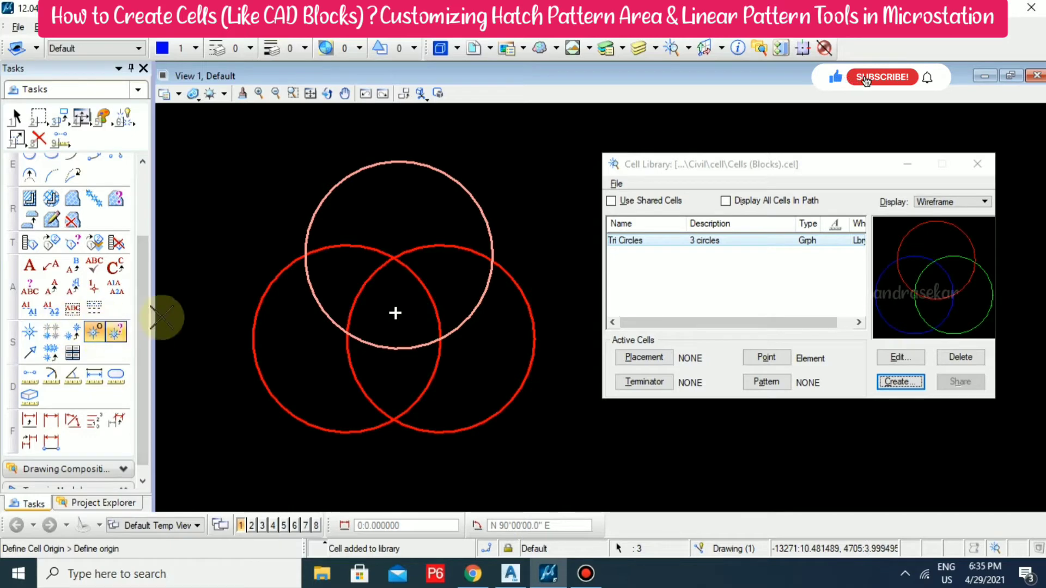
# Step: Redefine the cell origin at the circles' centre and return to element selection
pyautogui.click(29, 331)
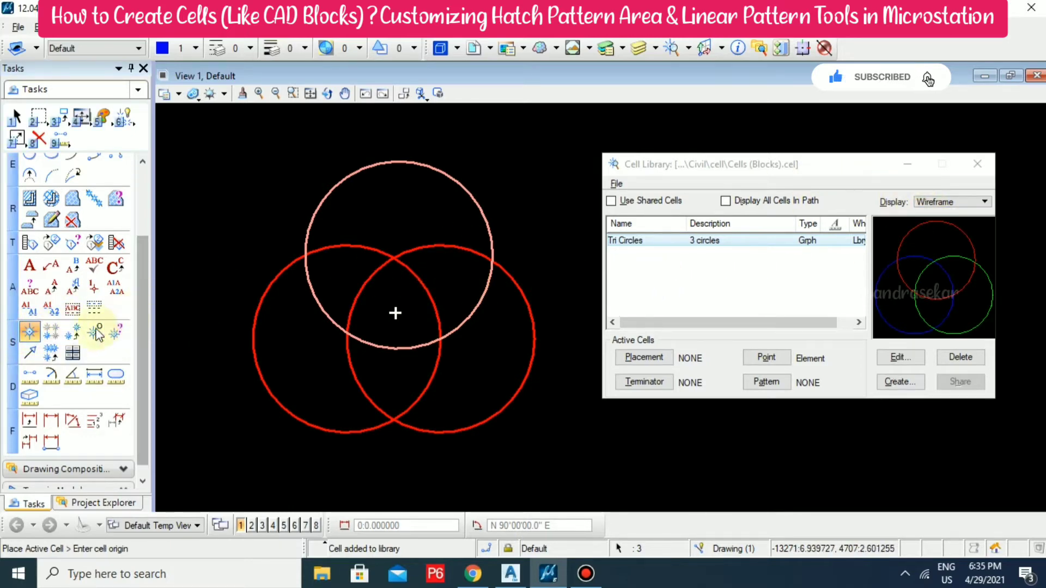
pyautogui.click(96, 332)
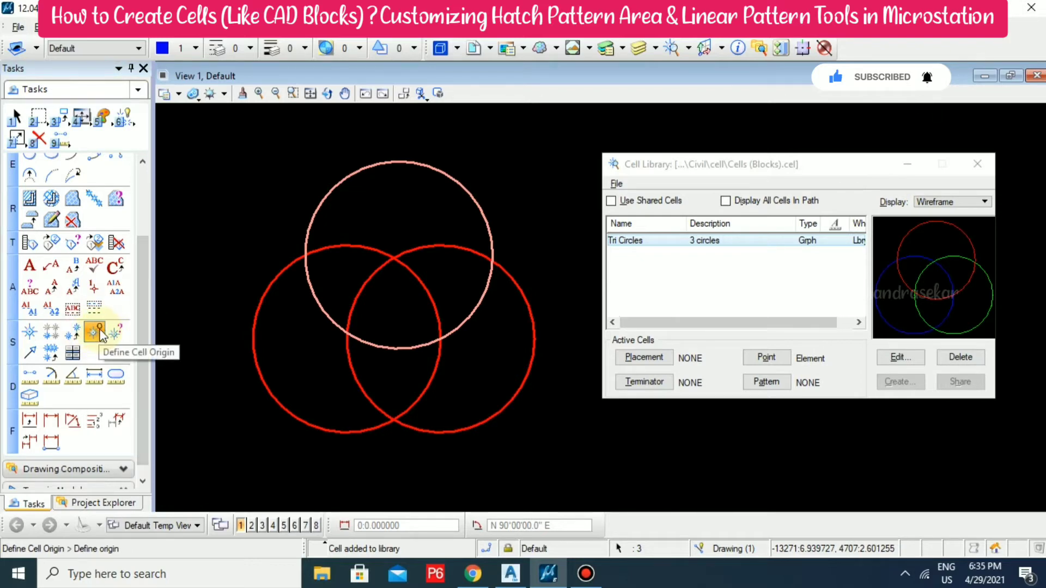
pyautogui.click(401, 310)
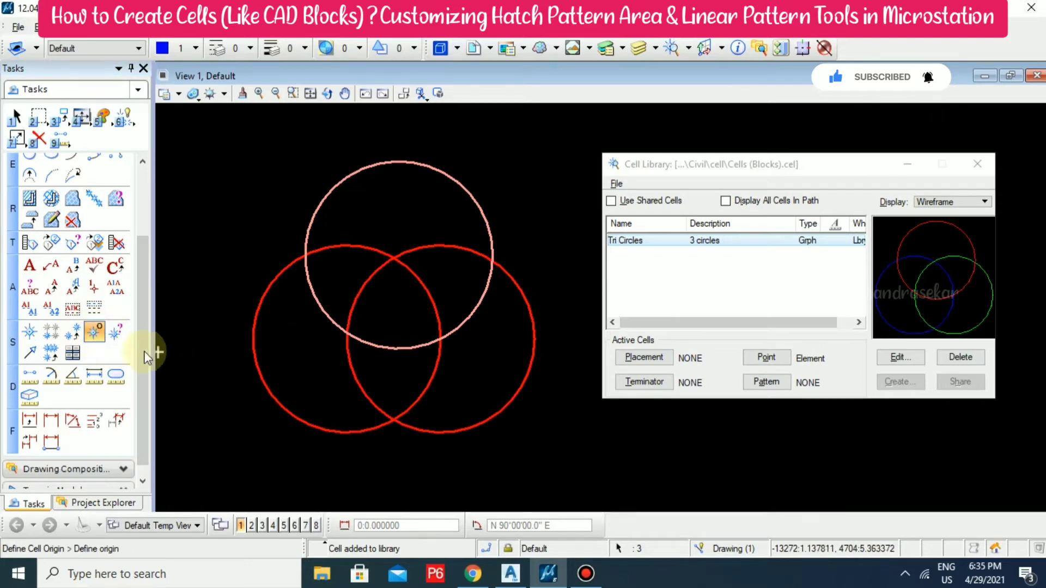
pyautogui.click(29, 330)
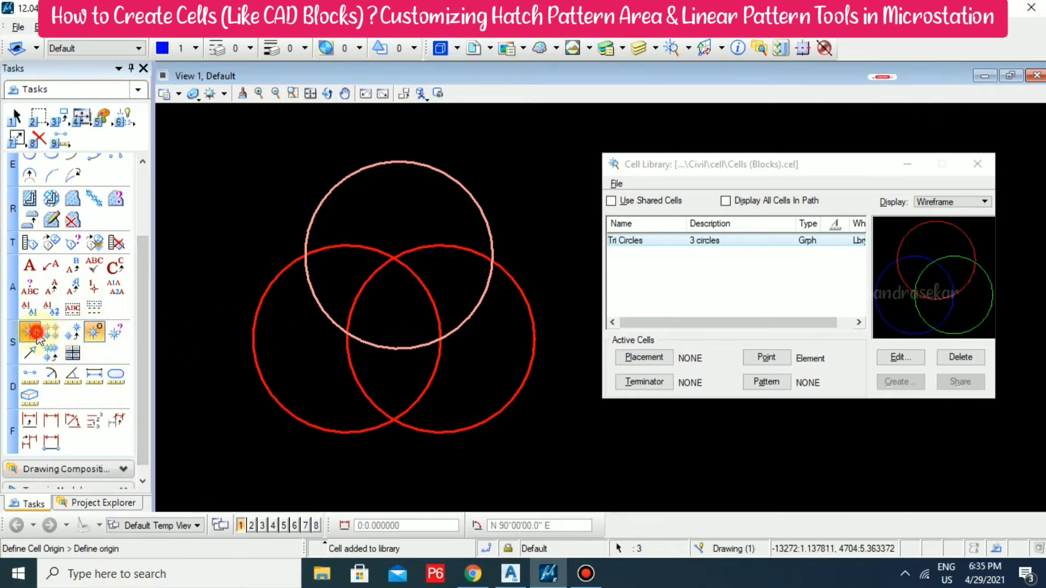
pyautogui.click(16, 116)
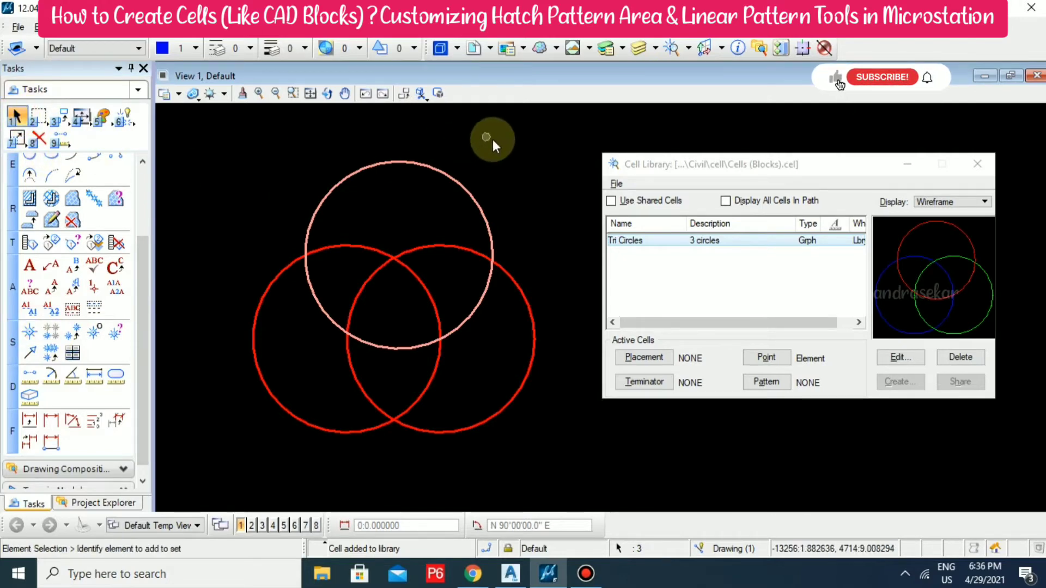
# Step: Close the cell library, deselect the circles and pan them nearer the view centre
pyautogui.click(978, 163)
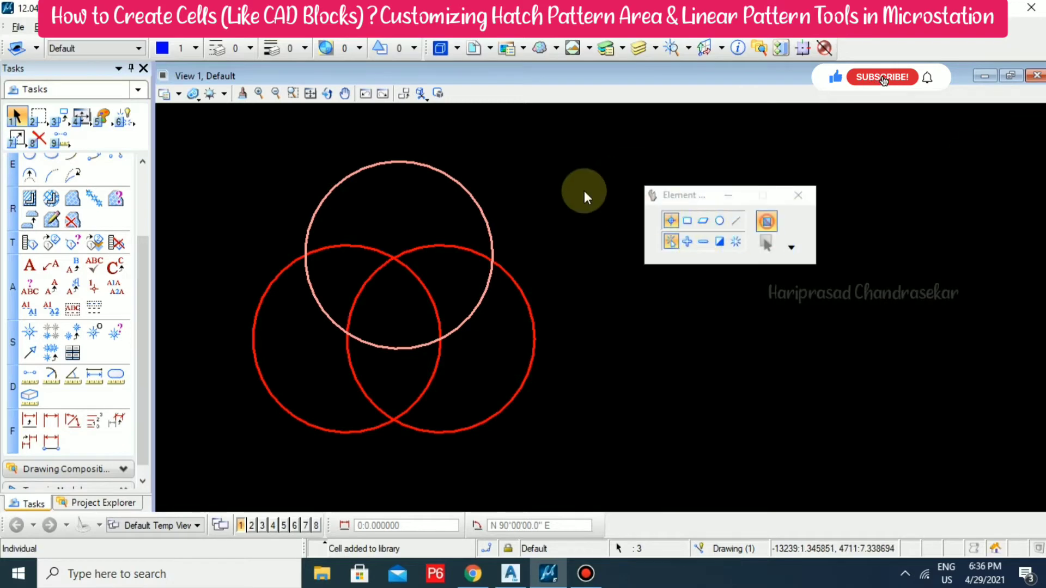
pyautogui.click(567, 196)
pyautogui.scroll(-3, 576, 178)
pyautogui.moveTo(542, 163); pyautogui.dragTo(666, 243, button='middle')
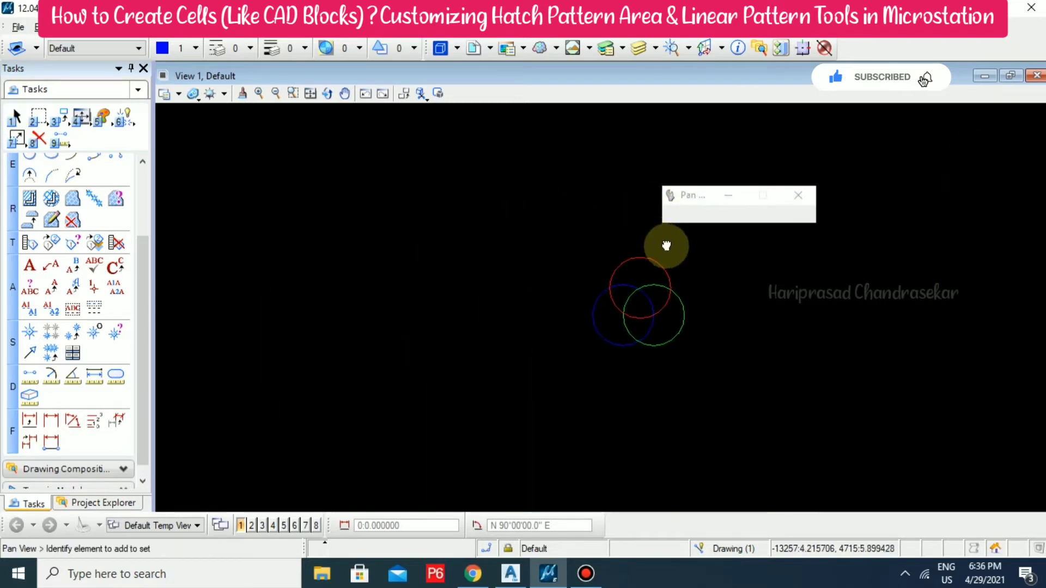
pyautogui.moveTo(560, 266)
pyautogui.mouseDown(button='middle')
pyautogui.moveTo(537, 252)
pyautogui.moveTo(560, 292)
pyautogui.mouseUp(button='middle')
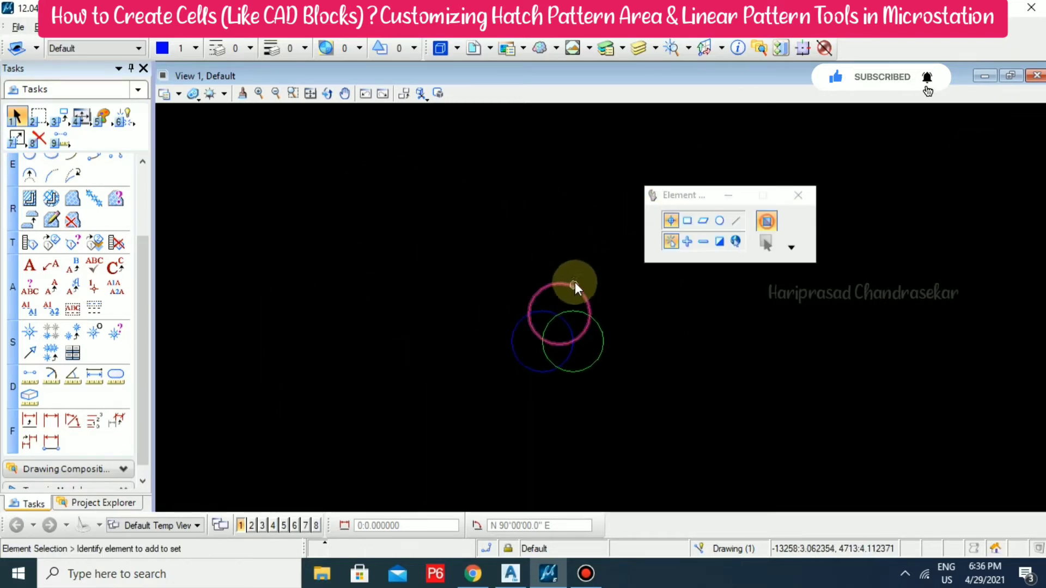
# Step: Make Tri Circles the active placement cell from the cell library
pyautogui.click(30, 331)
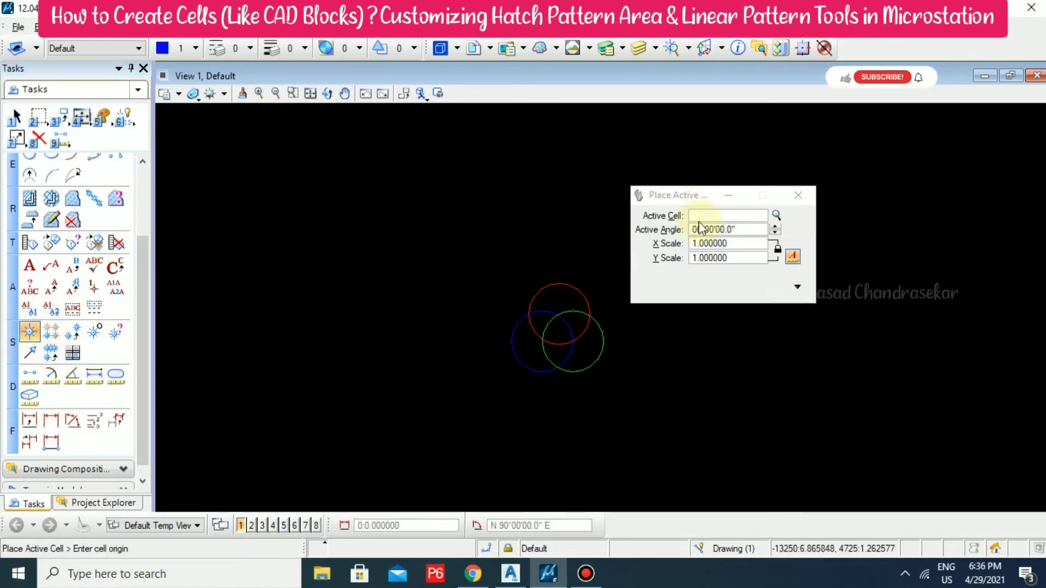
pyautogui.click(774, 216)
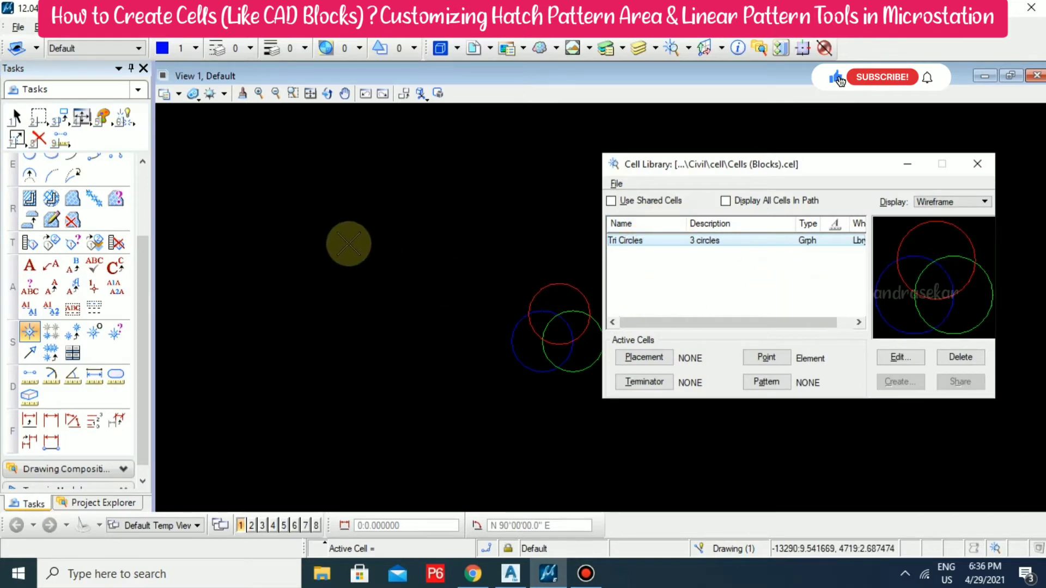
pyautogui.click(347, 244)
pyautogui.press('Escape')
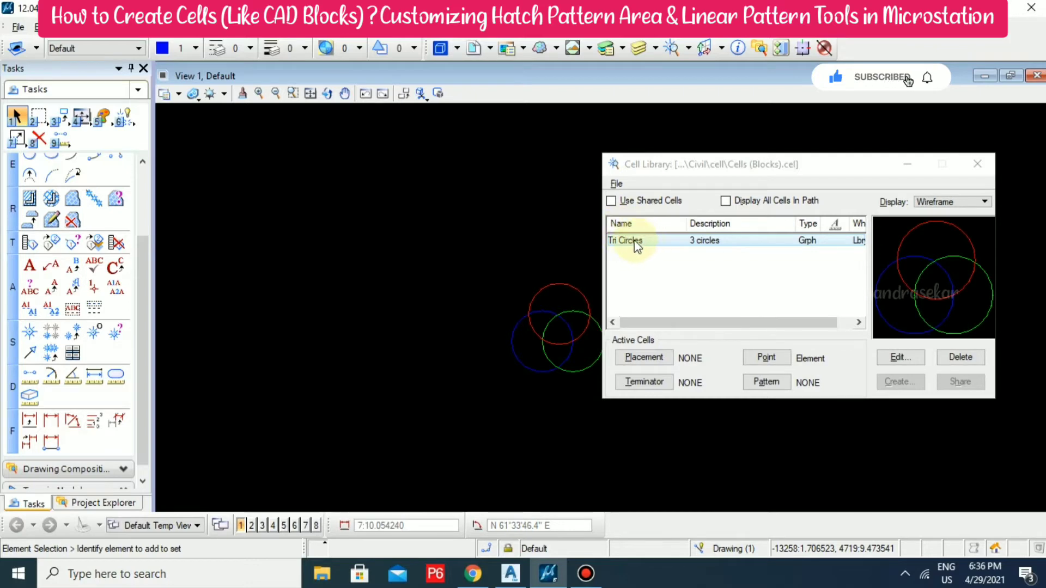
pyautogui.click(650, 359)
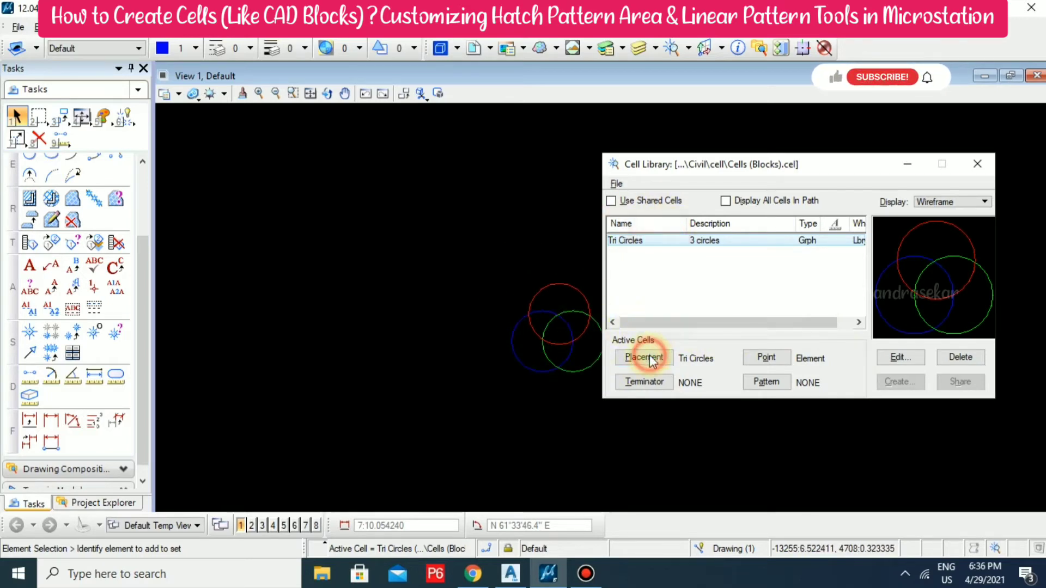
# Step: Place a Tri Circles cell left of the original circles and select it
pyautogui.click(426, 266)
pyautogui.click(29, 331)
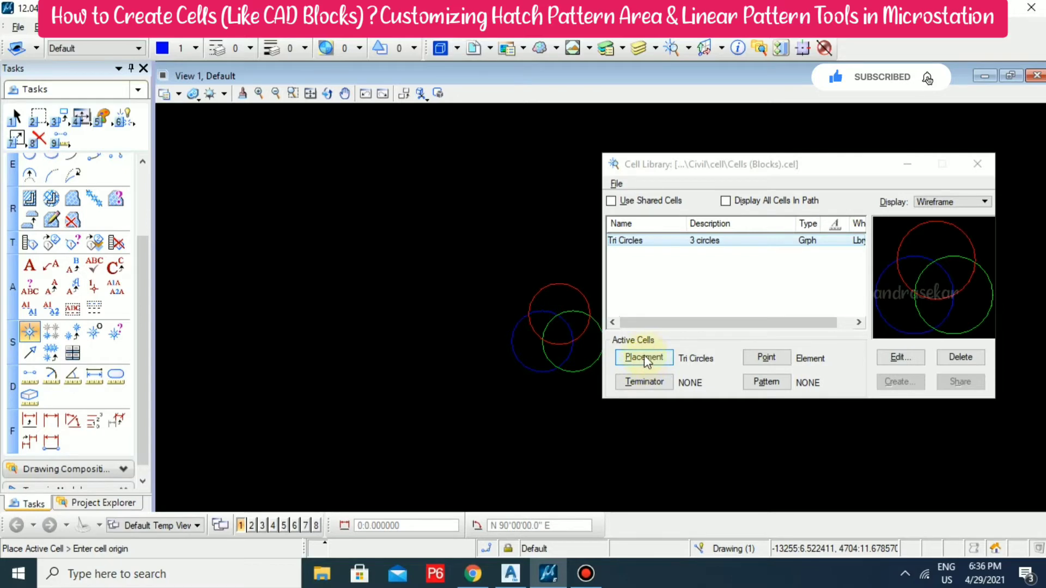
pyautogui.click(276, 242)
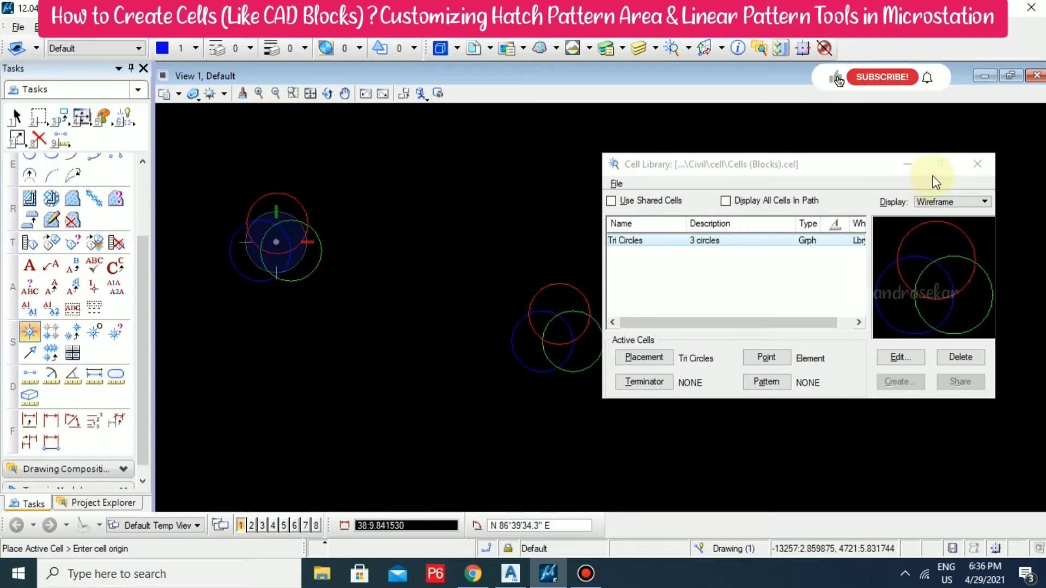
pyautogui.click(974, 166)
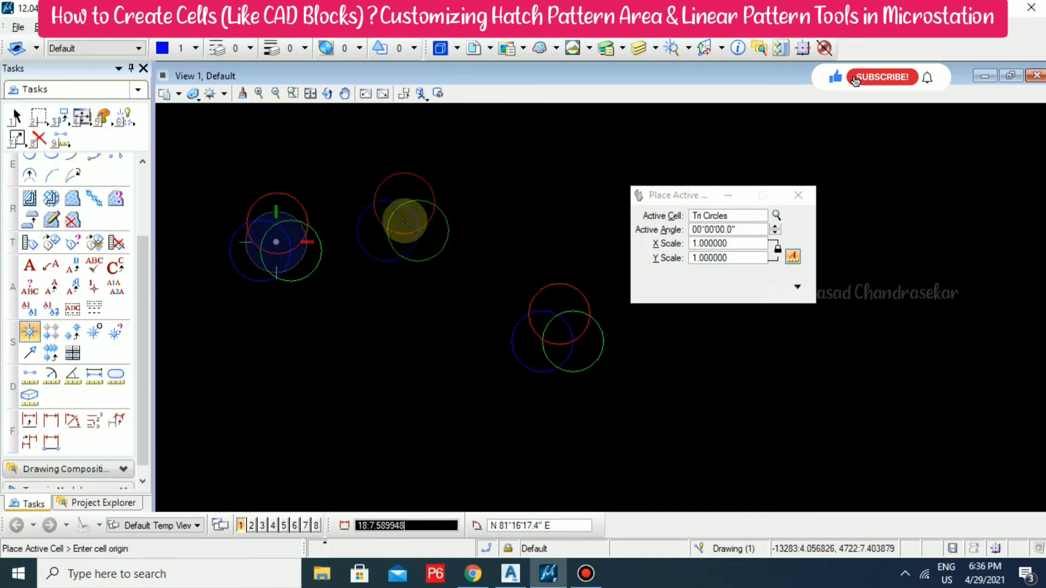
pyautogui.press('Escape')
pyautogui.click(309, 233)
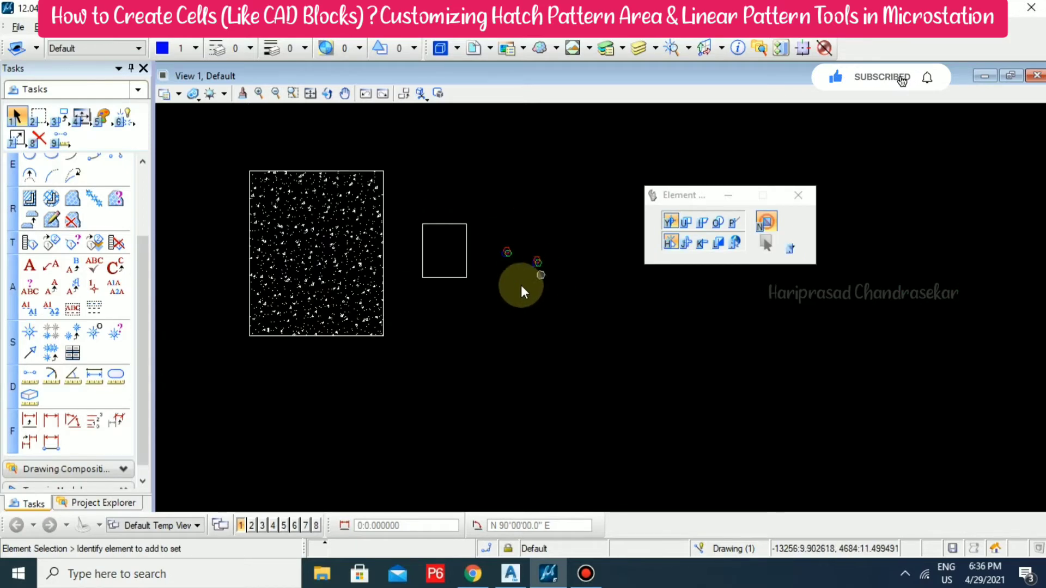
# Step: Set Pattern Area's Pattern Definition to From Cell and browse the cell library
pyautogui.scroll(2, 407, 204)
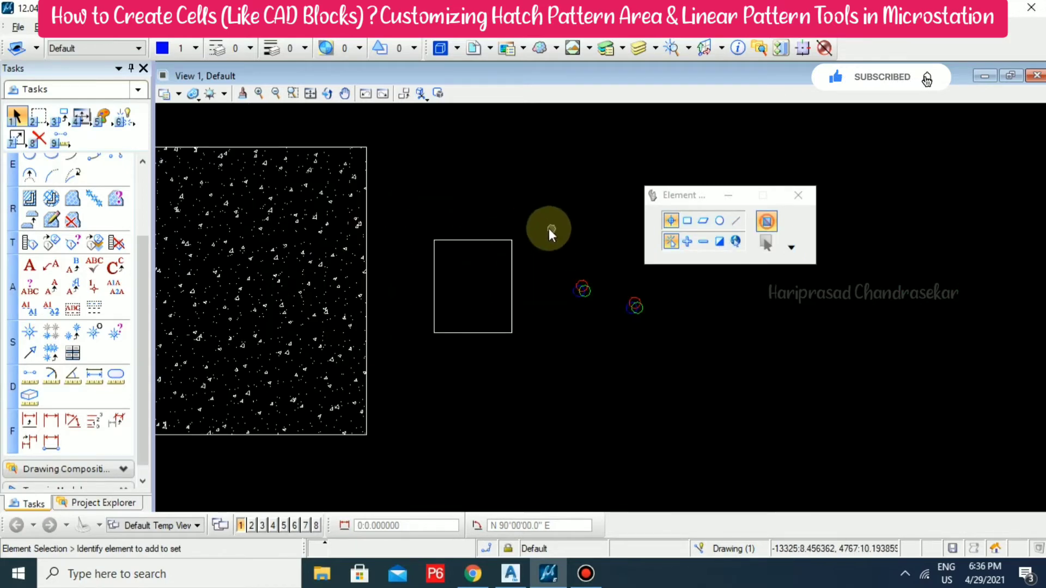
pyautogui.scroll(2, 548, 227)
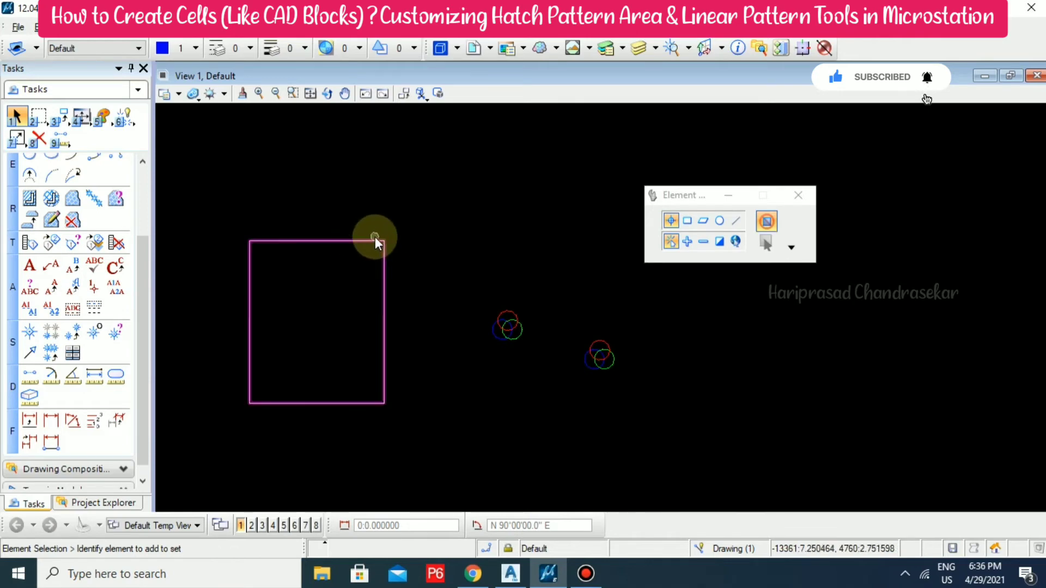
pyautogui.click(73, 199)
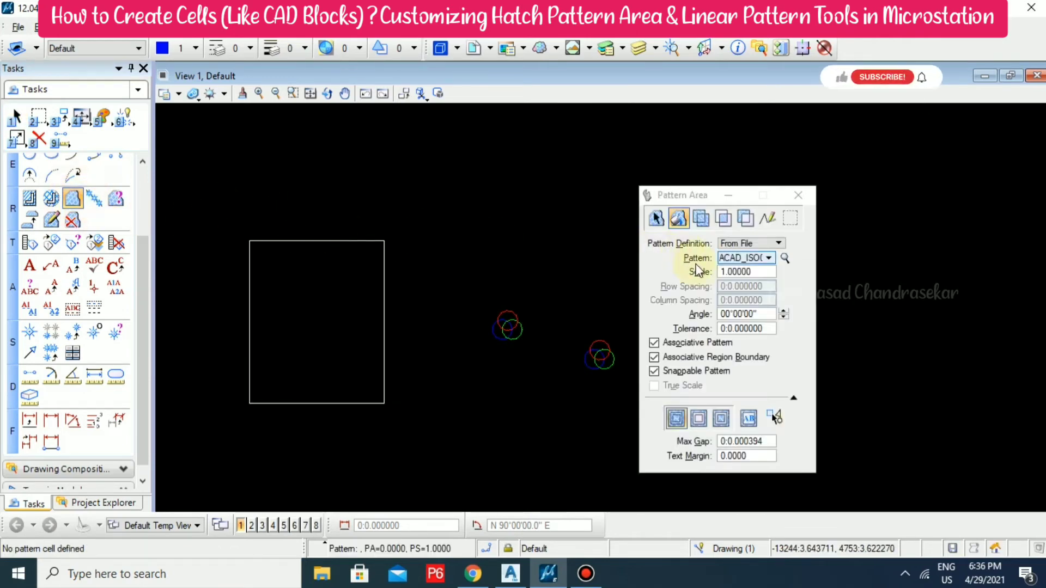
pyautogui.click(747, 245)
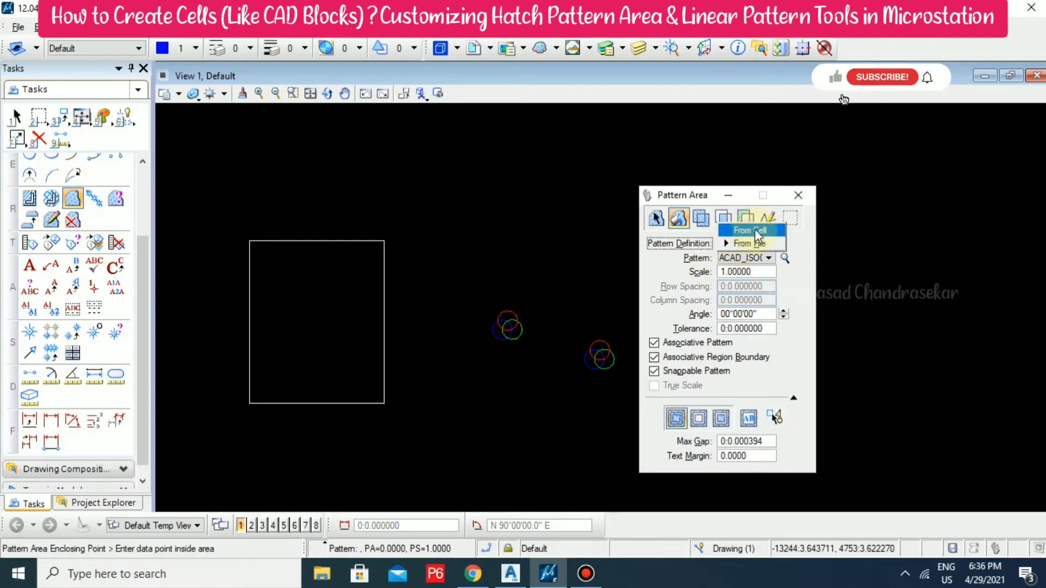
pyautogui.click(759, 232)
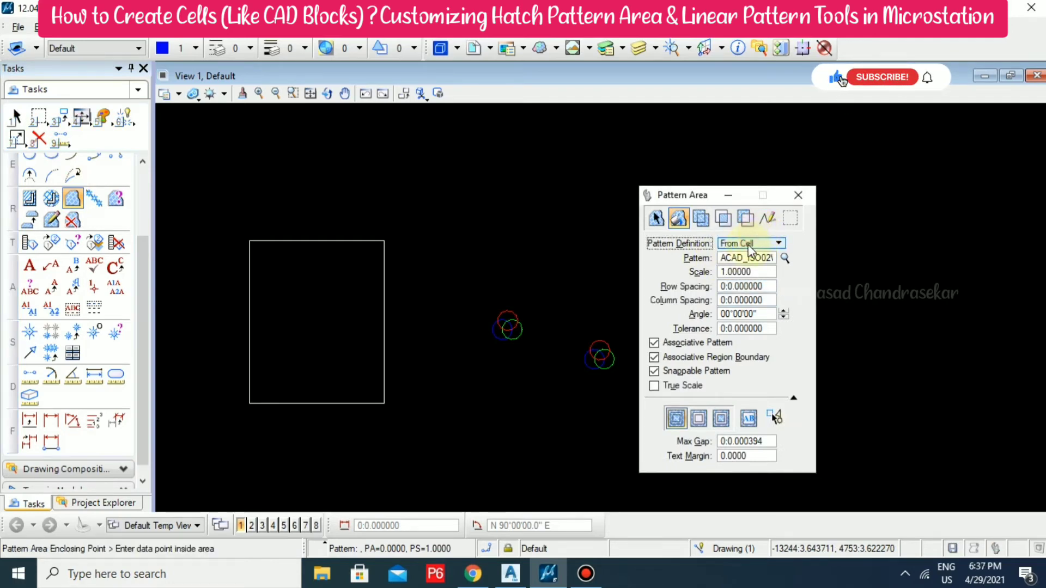
pyautogui.click(786, 258)
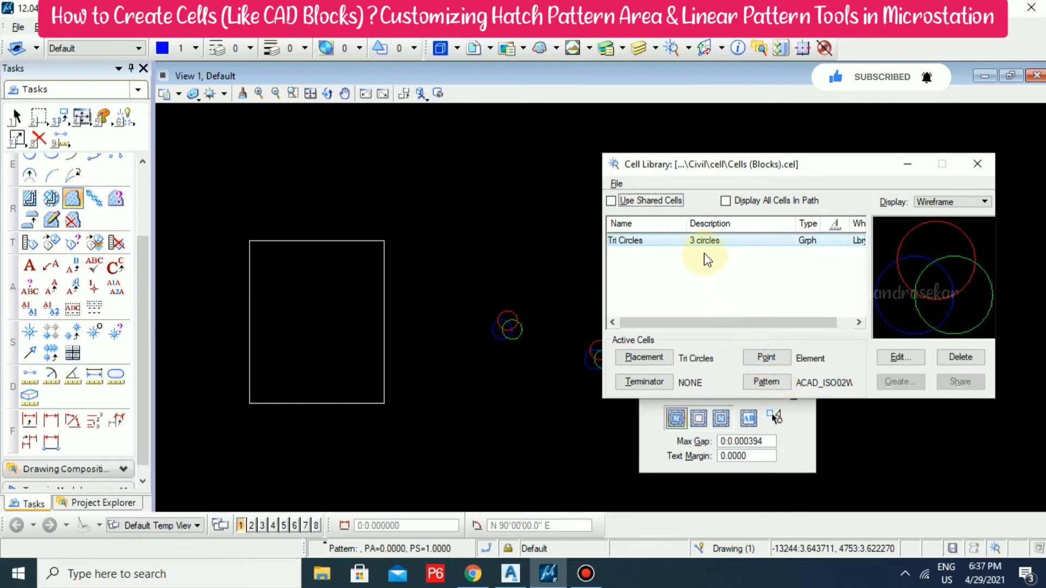
# Step: Choose Tri Circles from the library and place a cell in the upper middle
pyautogui.doubleClick(668, 245)
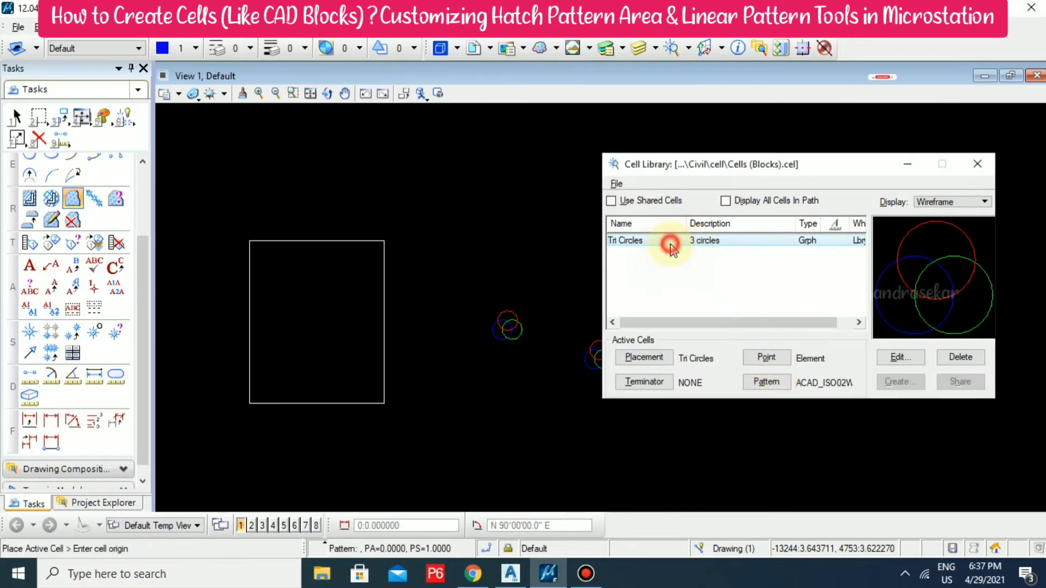
pyautogui.click(987, 168)
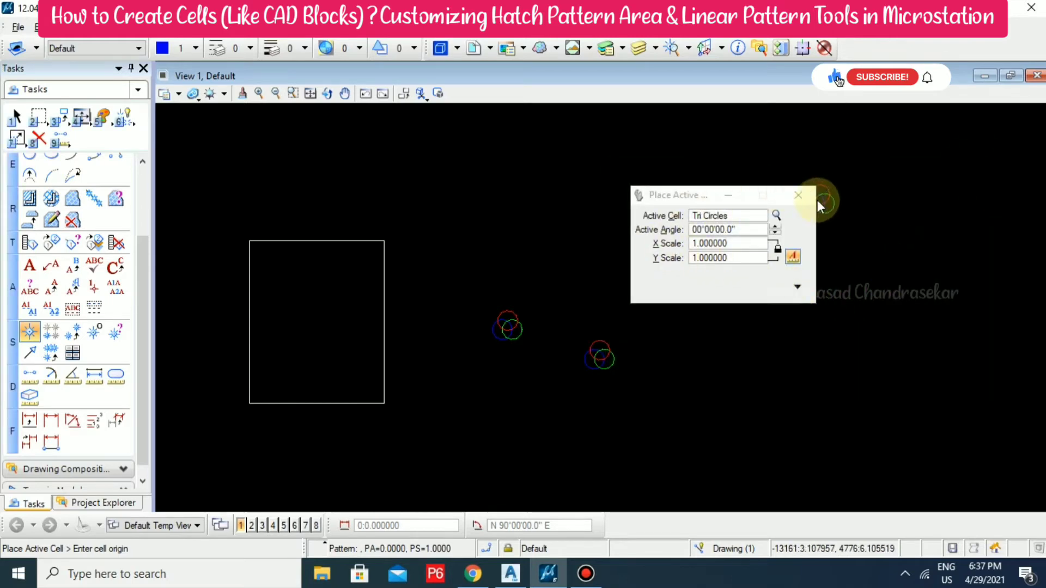
pyautogui.click(799, 196)
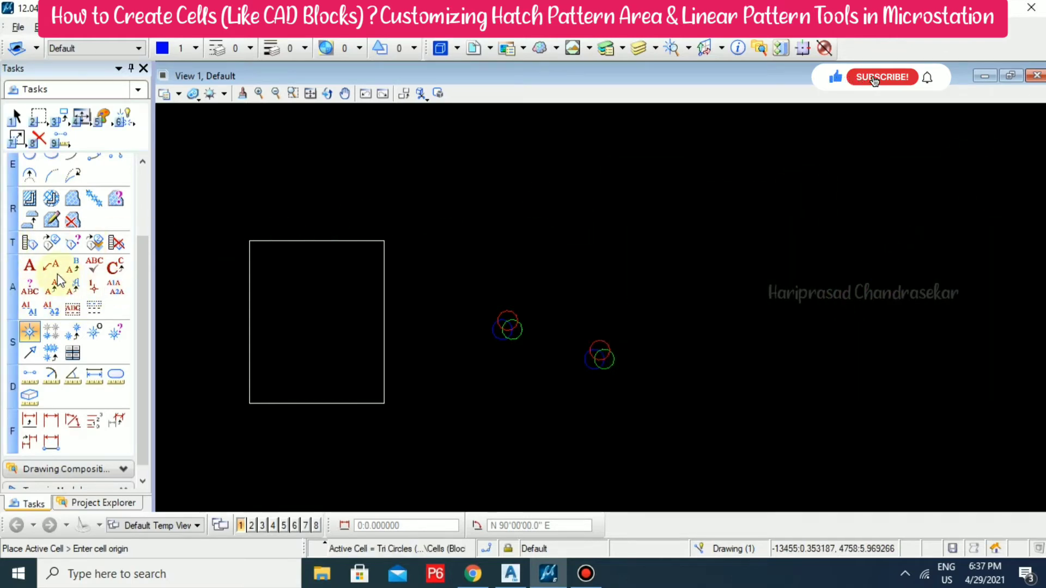
pyautogui.click(572, 248)
pyautogui.click(797, 195)
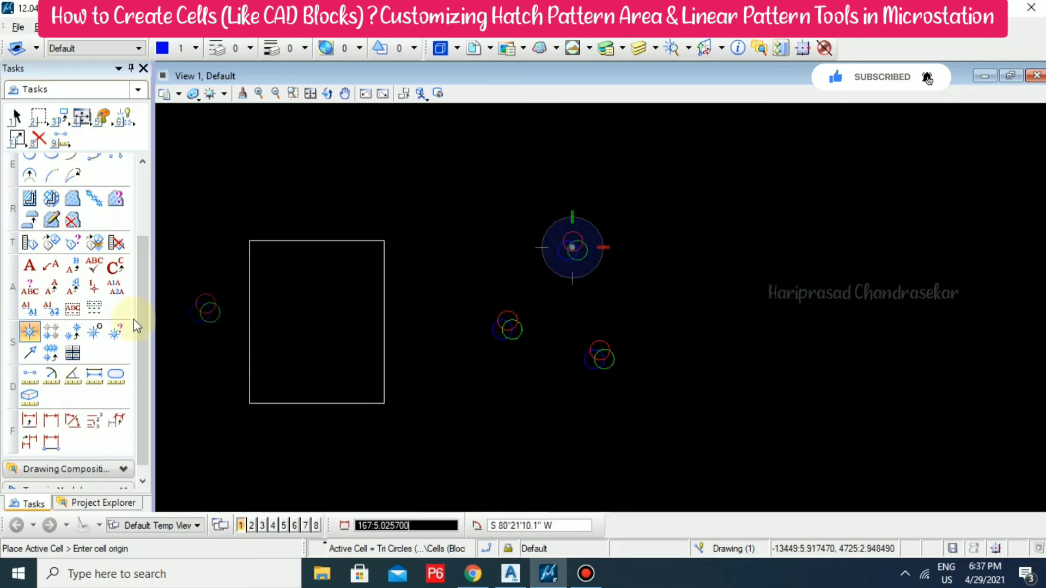
# Step: Return to Pattern Area, keep From Cell, and browse the cell library
pyautogui.click(72, 198)
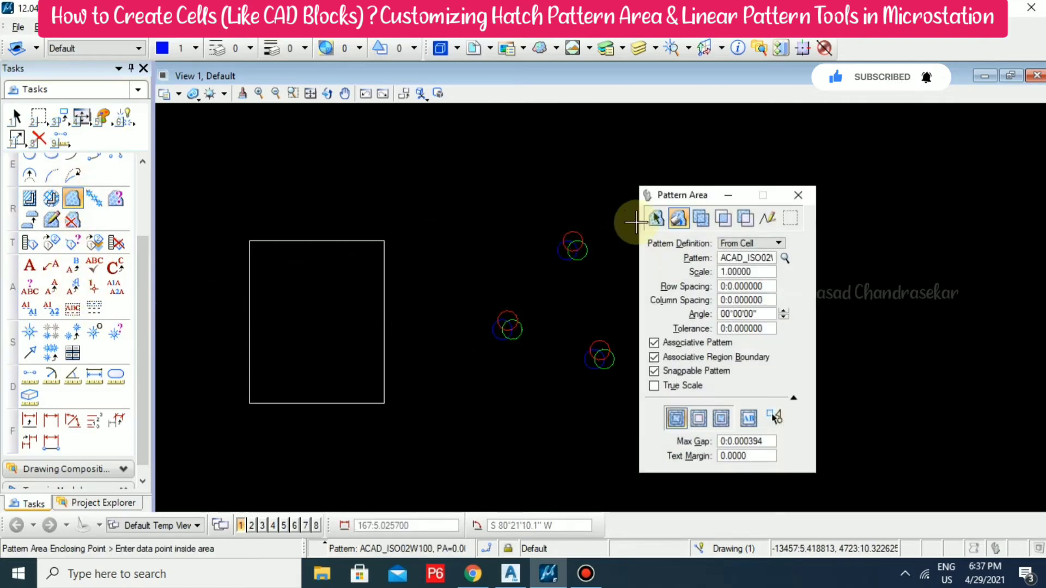
pyautogui.click(741, 243)
pyautogui.click(748, 244)
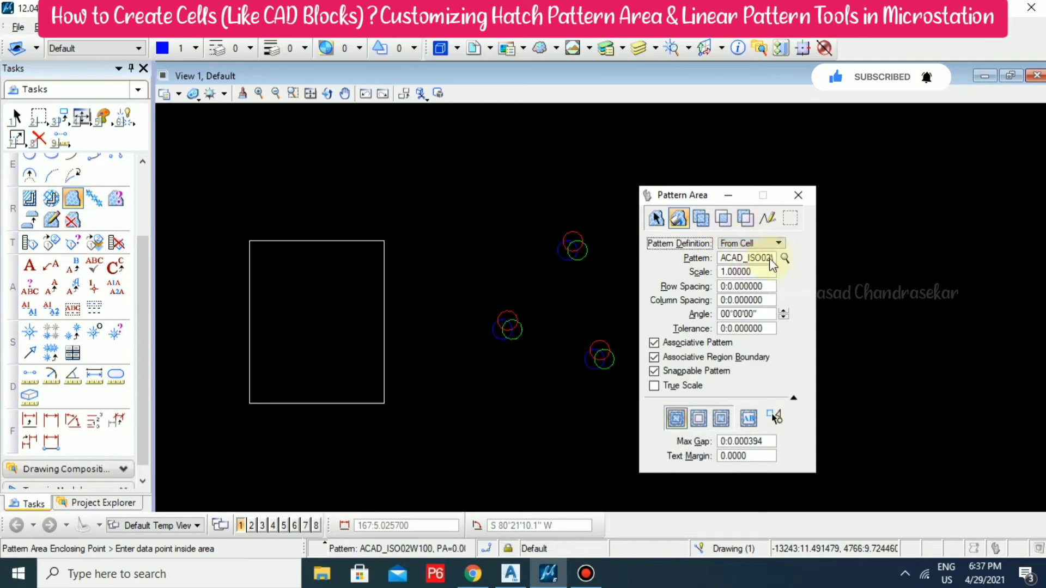
pyautogui.click(784, 258)
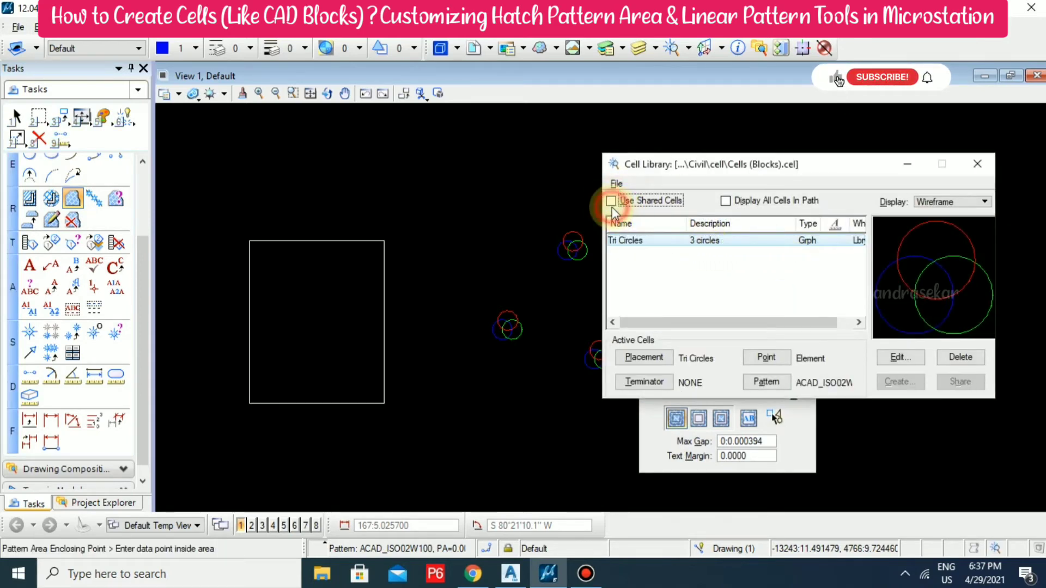
# Step: Make Tri Circles the placement cell, drop another copy above, then reopen Pattern Area settings
pyautogui.rightClick(648, 240)
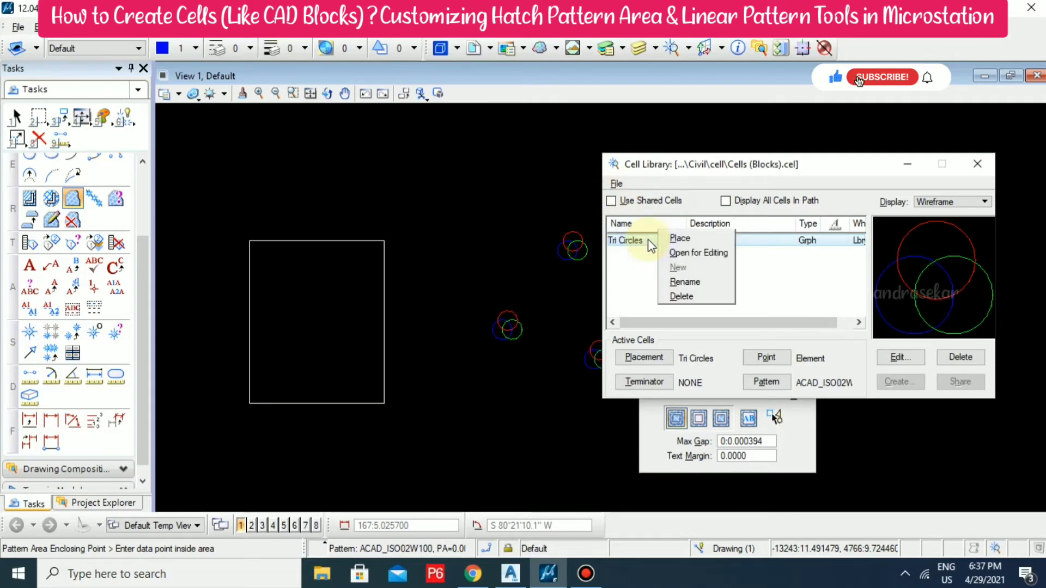
pyautogui.click(676, 238)
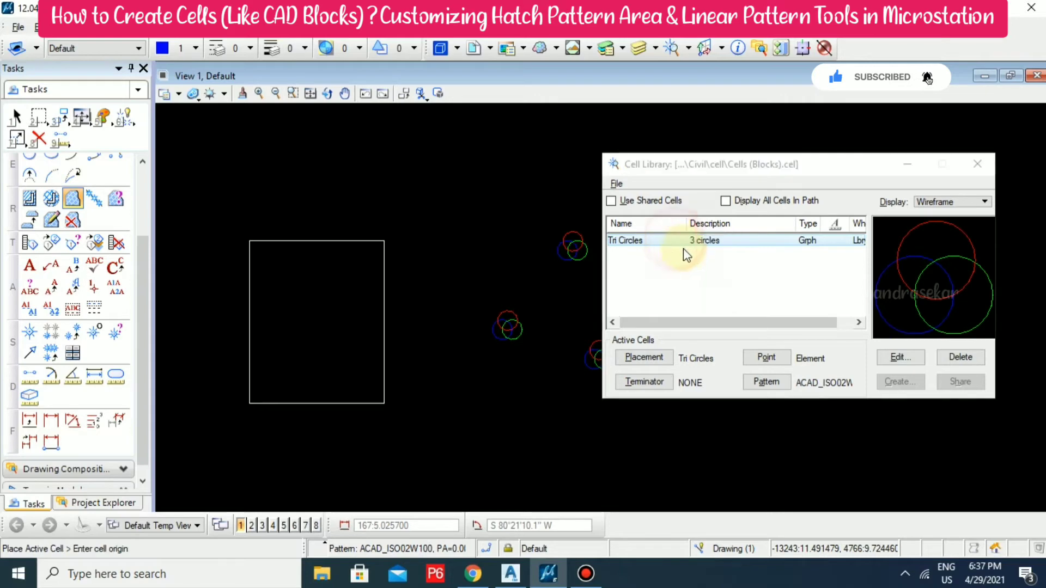
pyautogui.click(979, 166)
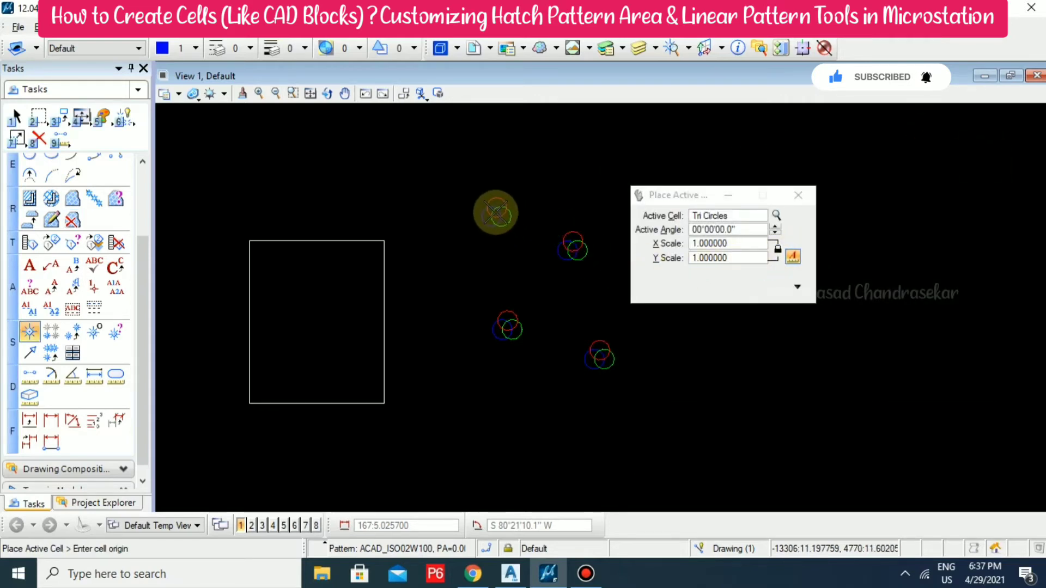
pyautogui.click(503, 230)
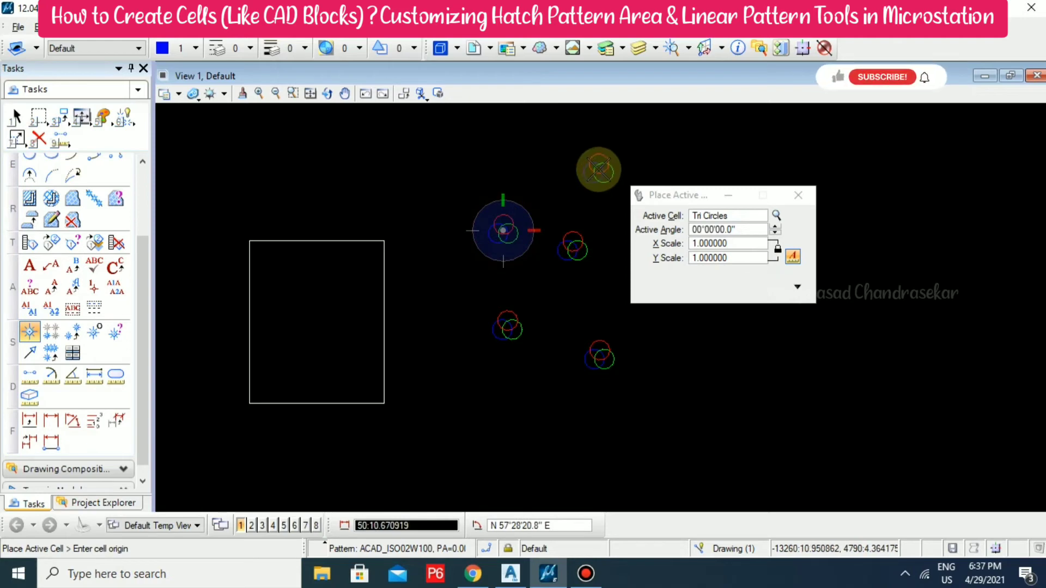
pyautogui.press('Escape')
pyautogui.click(801, 202)
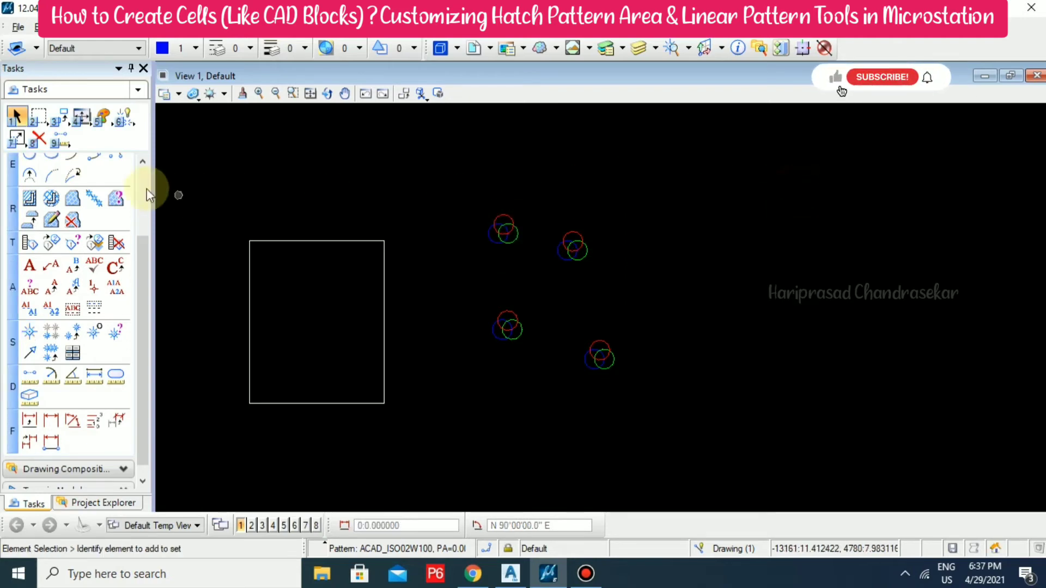
pyautogui.click(72, 198)
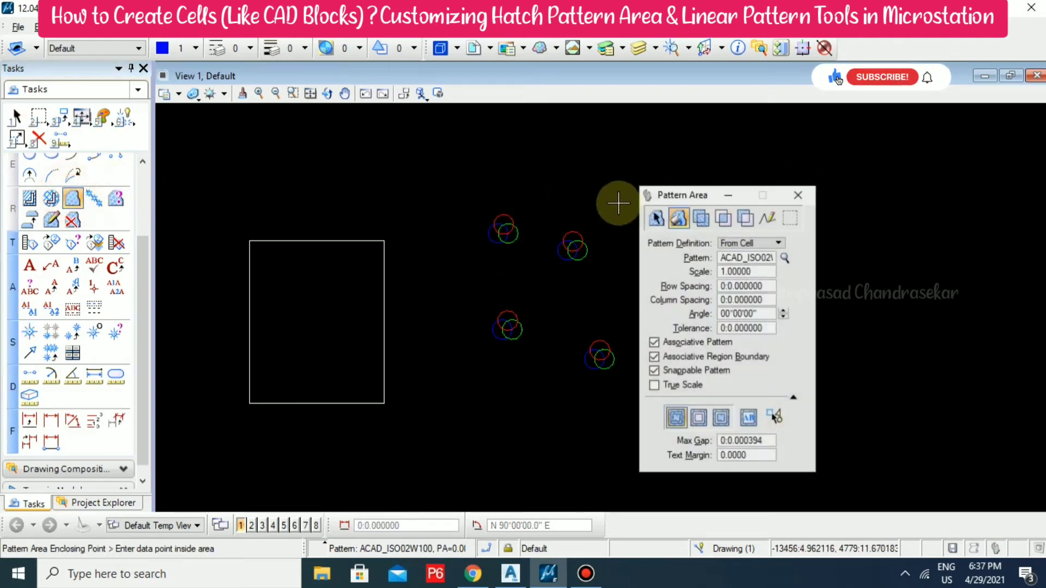
# Step: Set Tri Circles as the area pattern and flood-fill the rectangle's interior with it
pyautogui.click(786, 258)
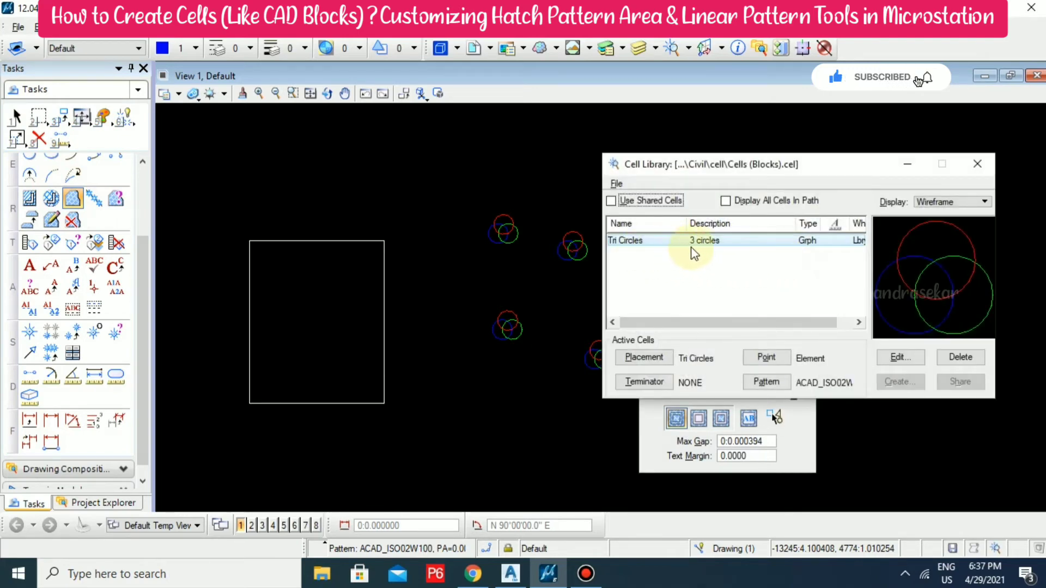
pyautogui.click(772, 382)
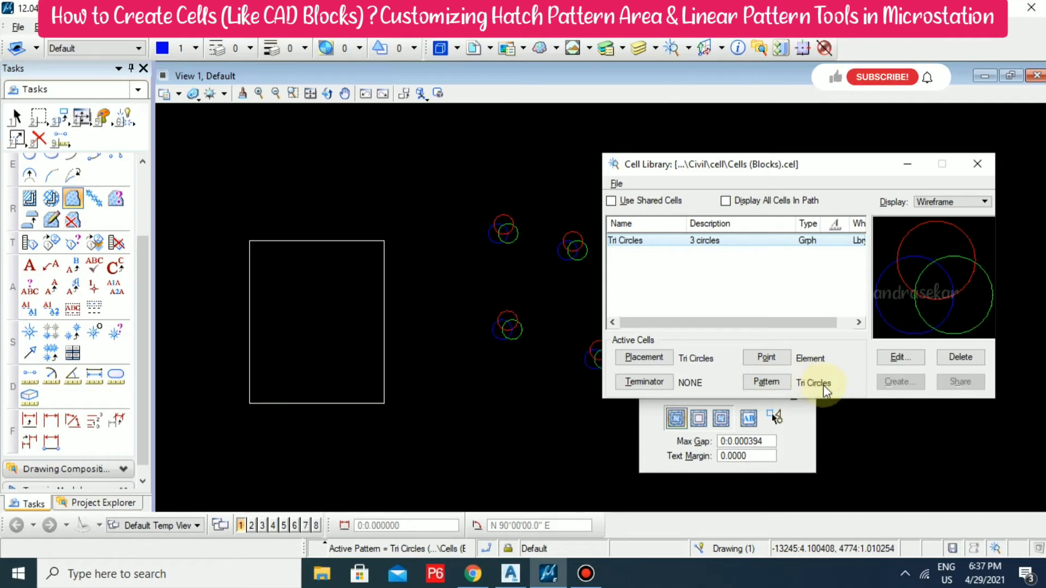
pyautogui.click(977, 171)
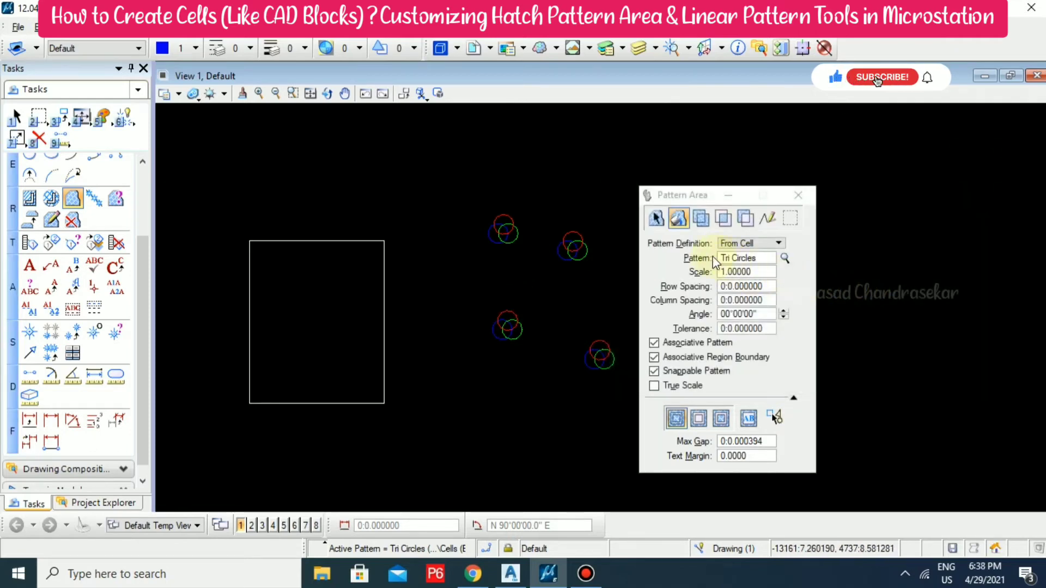
pyautogui.click(785, 259)
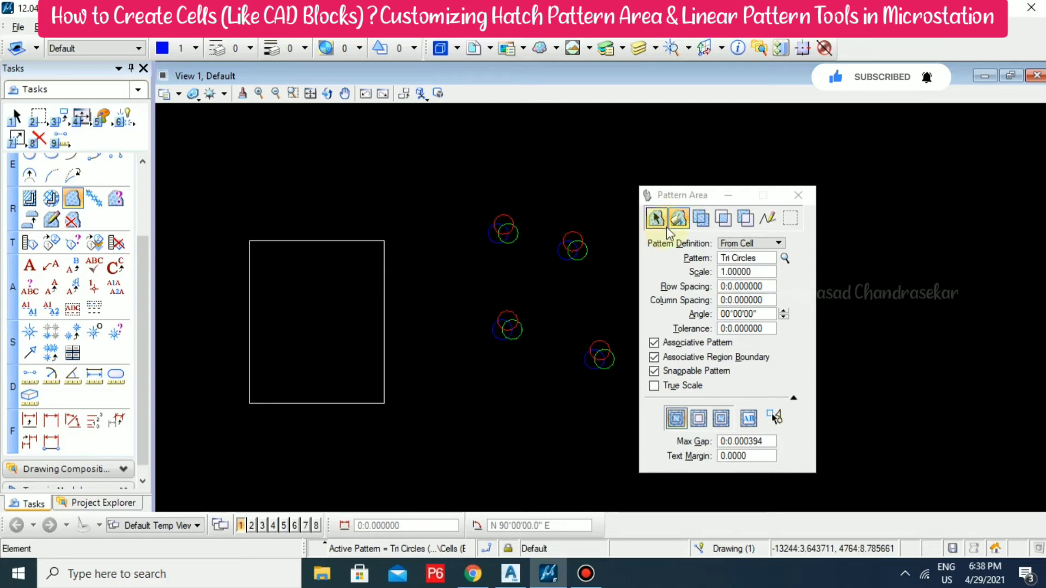
pyautogui.click(303, 273)
pyautogui.click(313, 196)
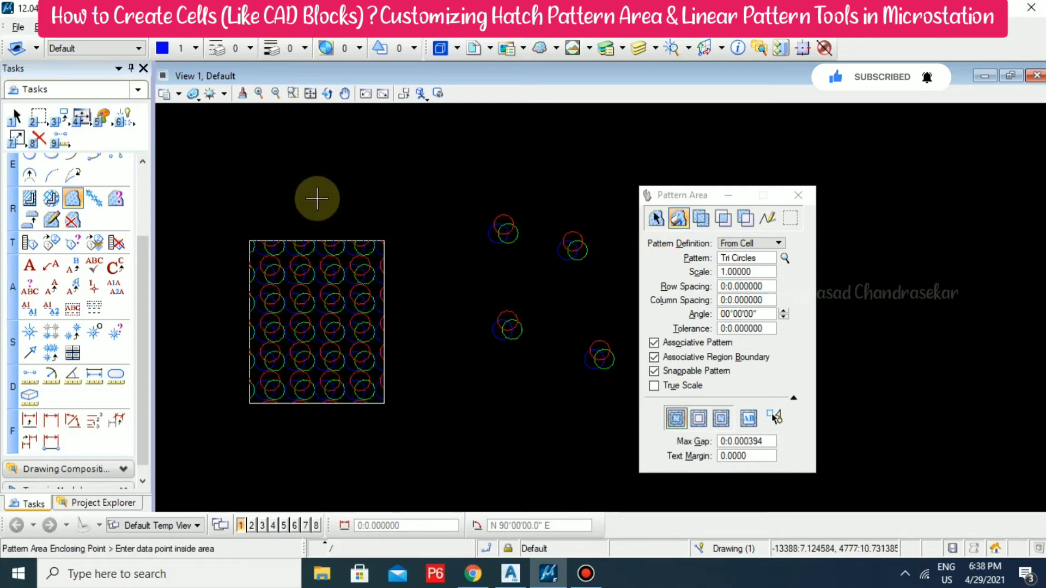
pyautogui.scroll(2, 371, 376)
pyautogui.scroll(-2, 262, 239)
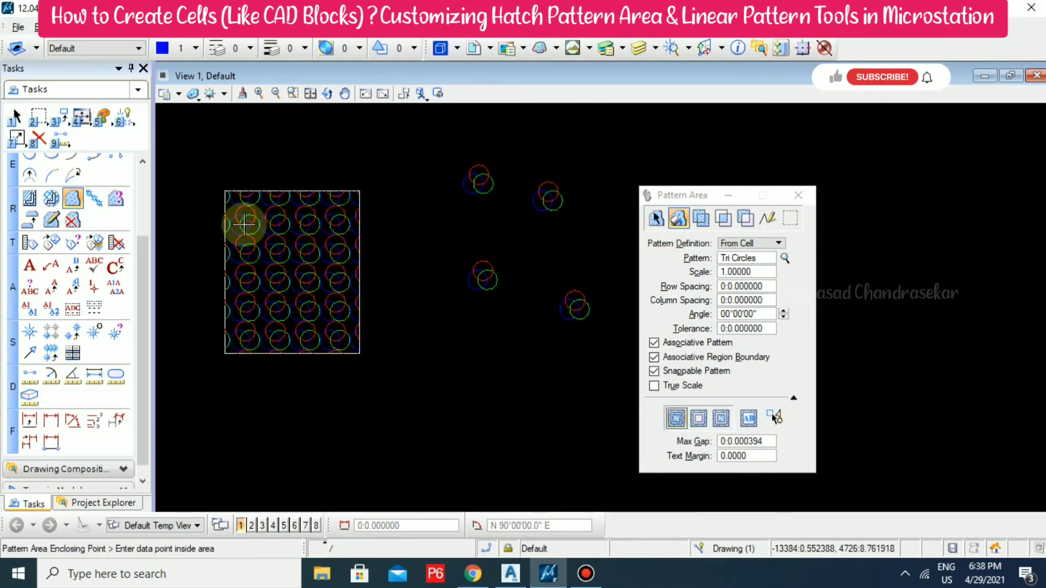
pyautogui.scroll(2, 245, 212)
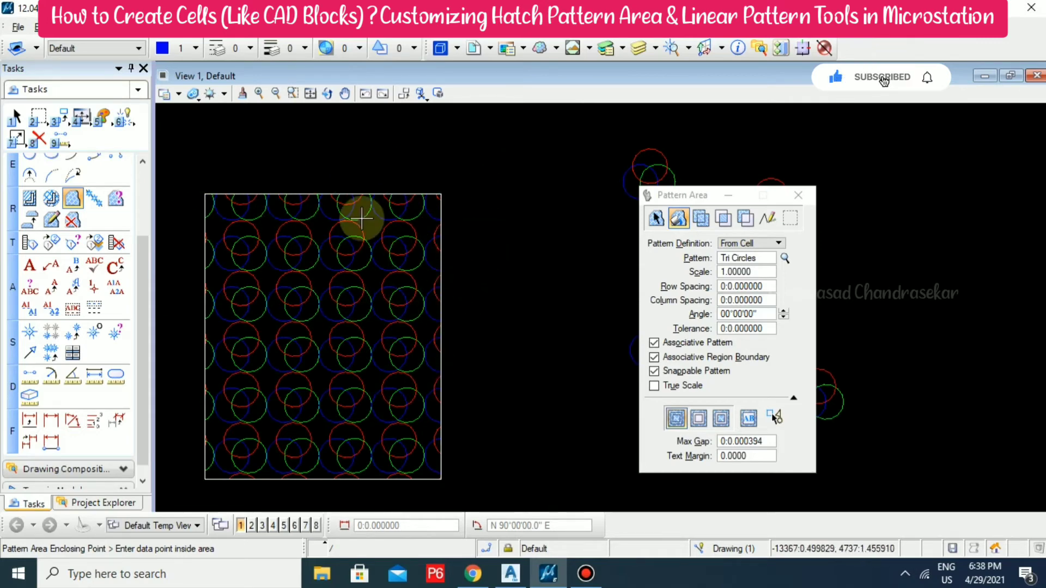
pyautogui.scroll(-5, 434, 174)
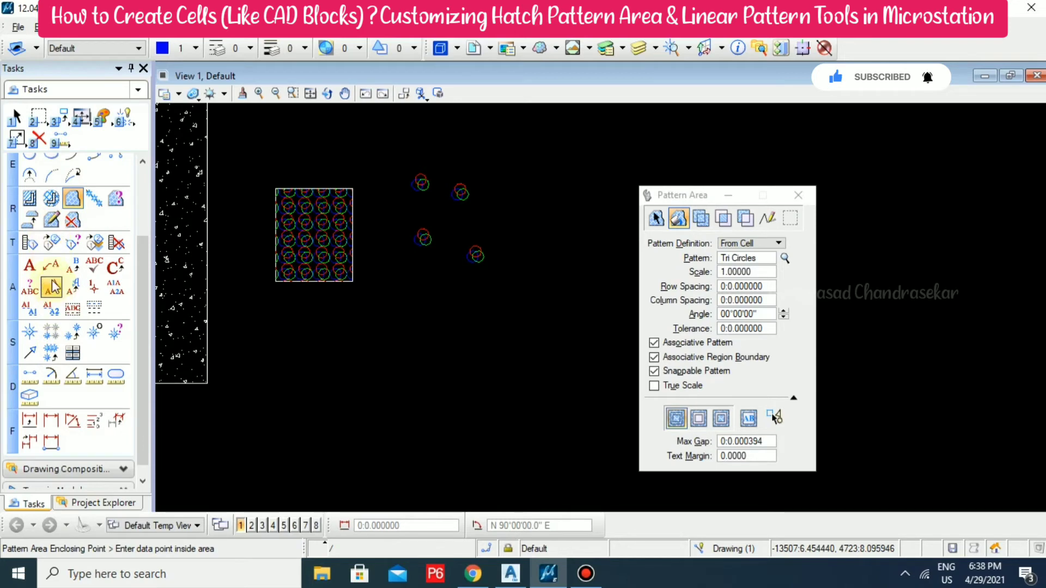
# Step: Draw a large circle by centre below the Tri Circles-filled rectangle
pyautogui.click(51, 157)
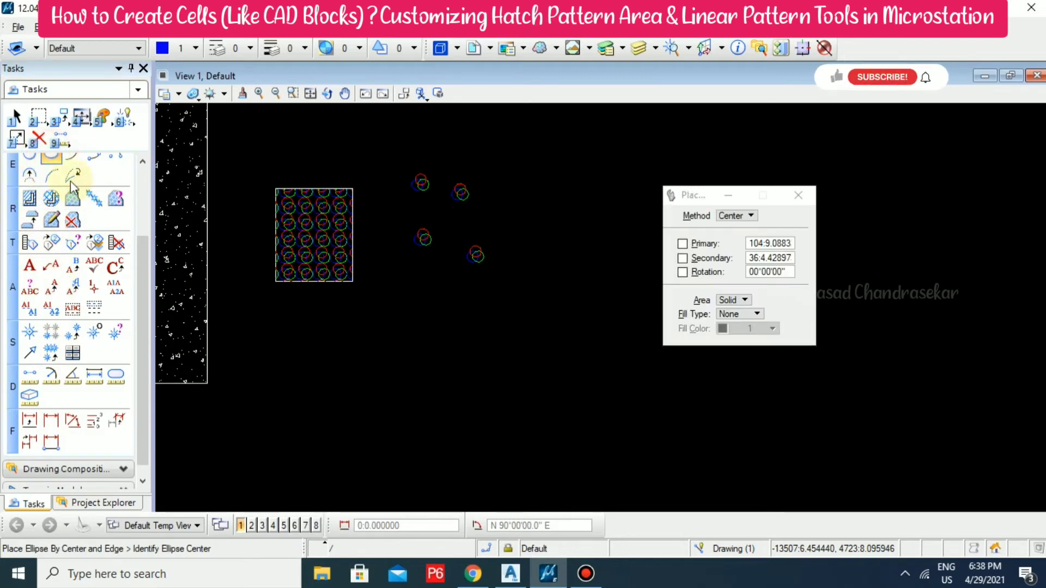
pyautogui.click(30, 158)
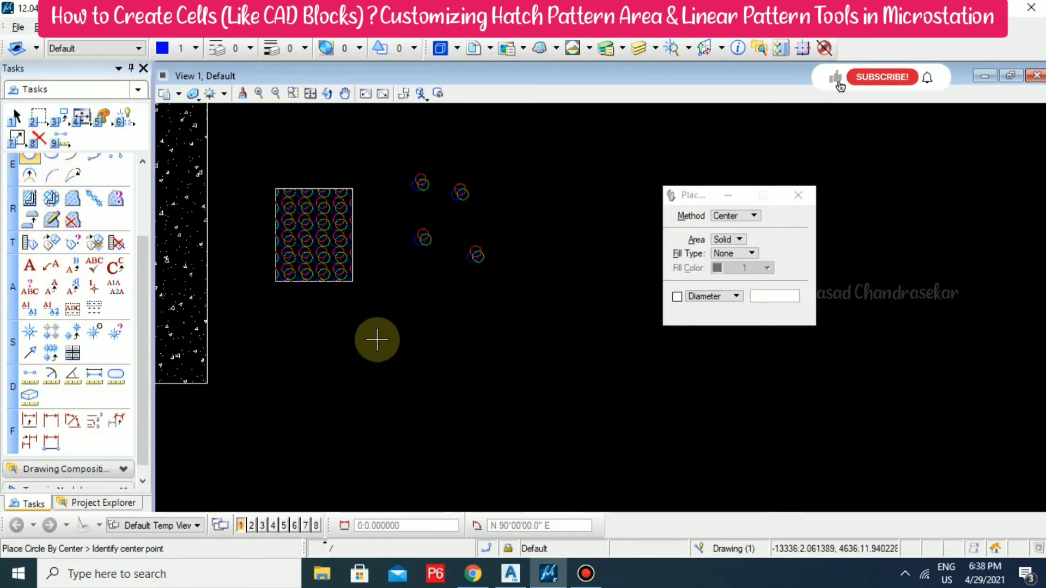
pyautogui.press('Escape')
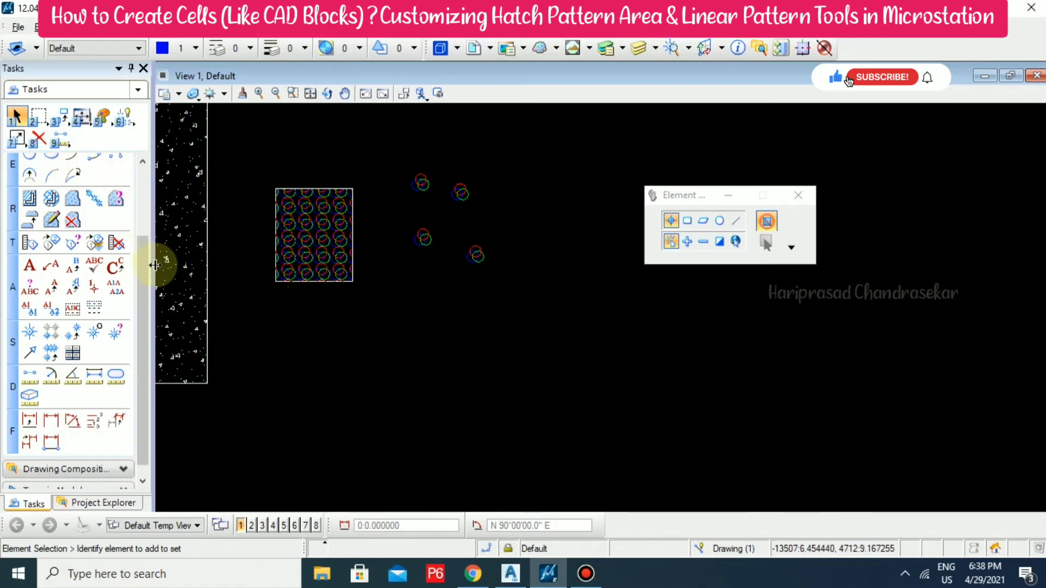
pyautogui.moveTo(140, 268); pyautogui.dragTo(146, 175)
pyautogui.click(30, 253)
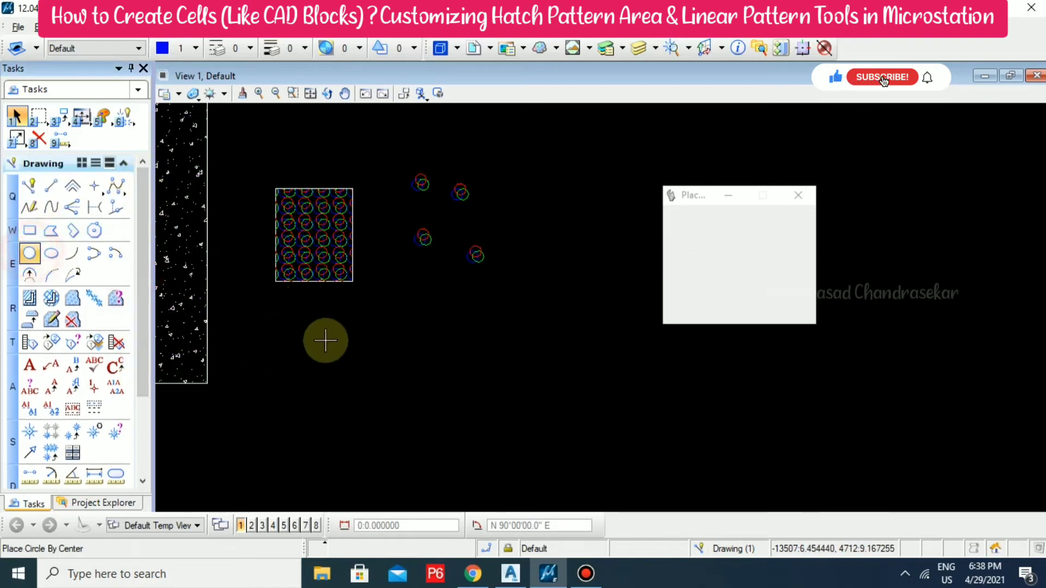
pyautogui.click(380, 346)
pyautogui.click(427, 315)
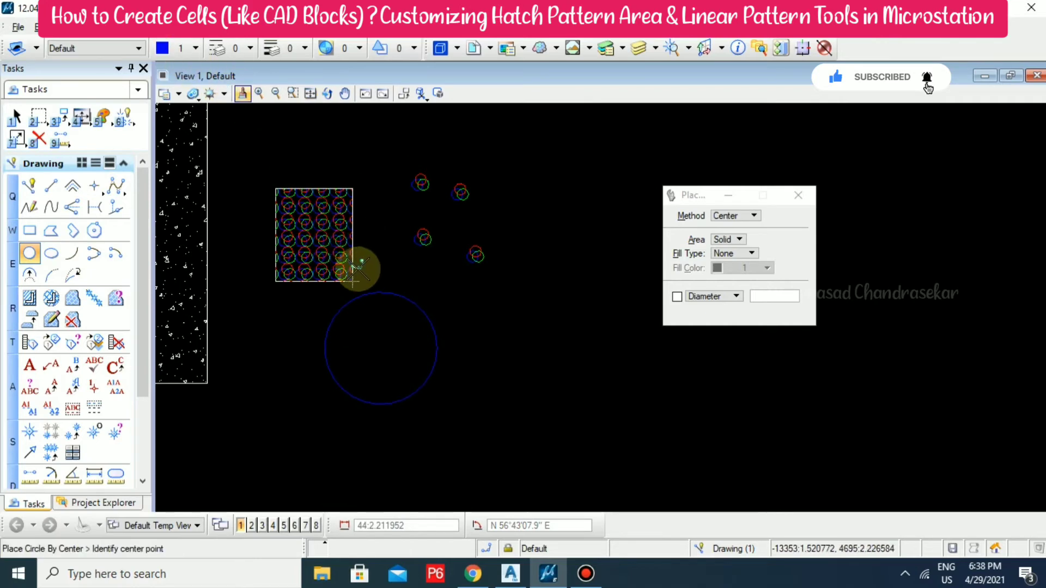
pyautogui.press('Escape')
# Step: Set the new circle's colour to ByLevel
pyautogui.click(403, 299)
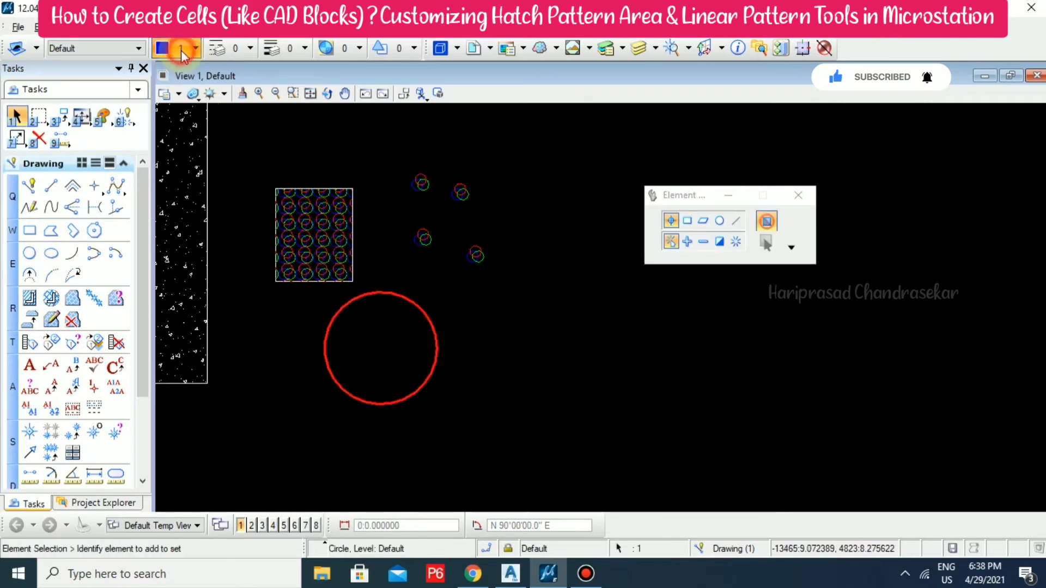
pyautogui.click(181, 49)
pyautogui.click(228, 285)
pyautogui.click(455, 318)
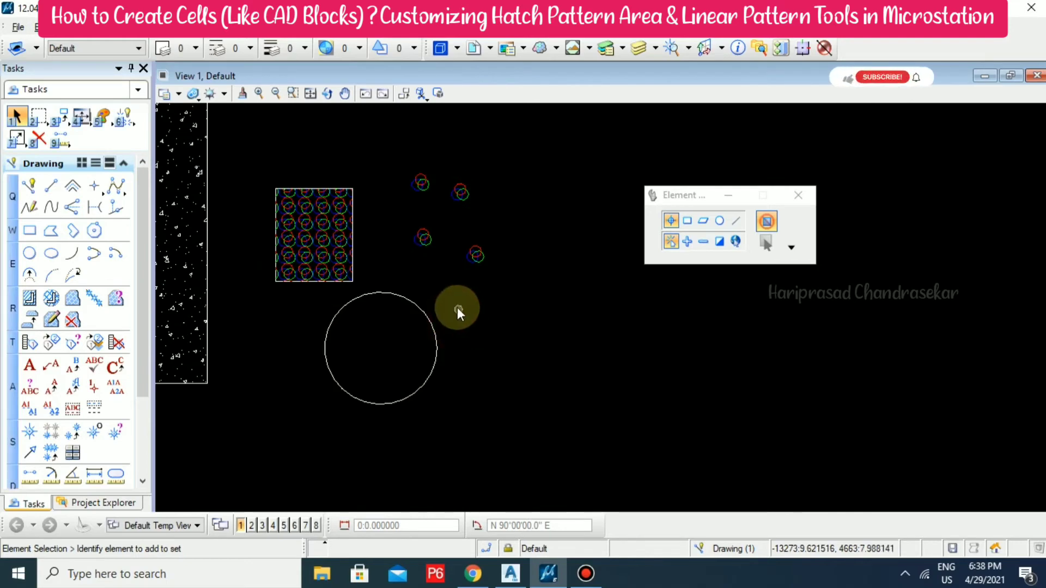
# Step: Set up Linear Pattern with Cycle Truncated and the Tri Circles cell as pattern
pyautogui.click(95, 301)
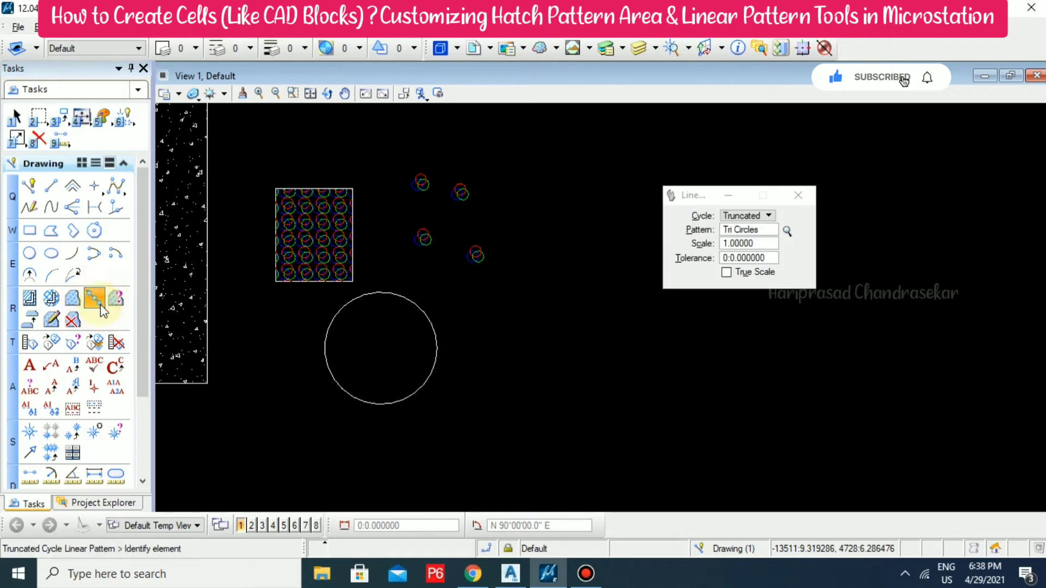
pyautogui.click(744, 215)
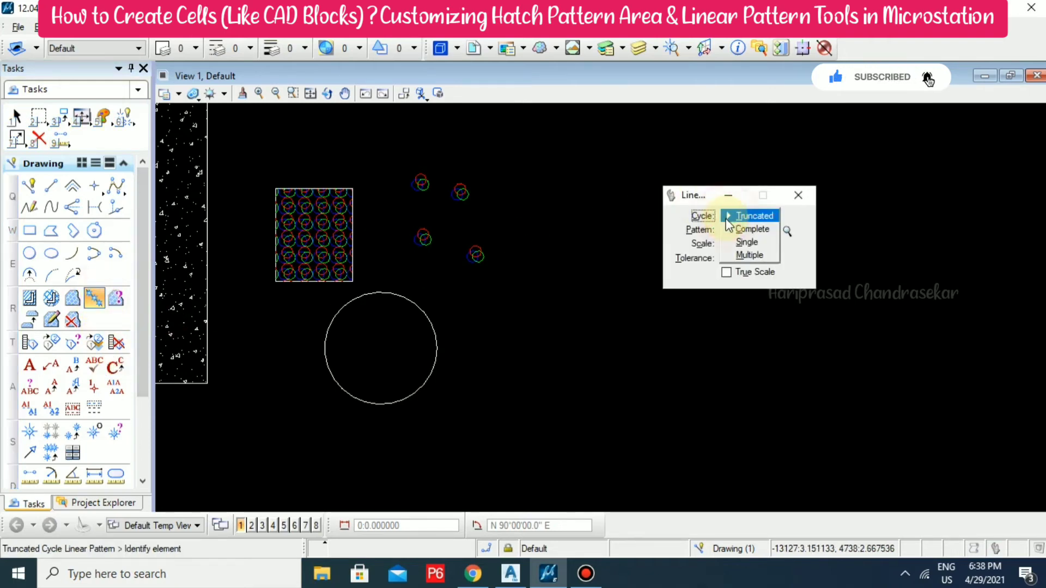
pyautogui.click(790, 224)
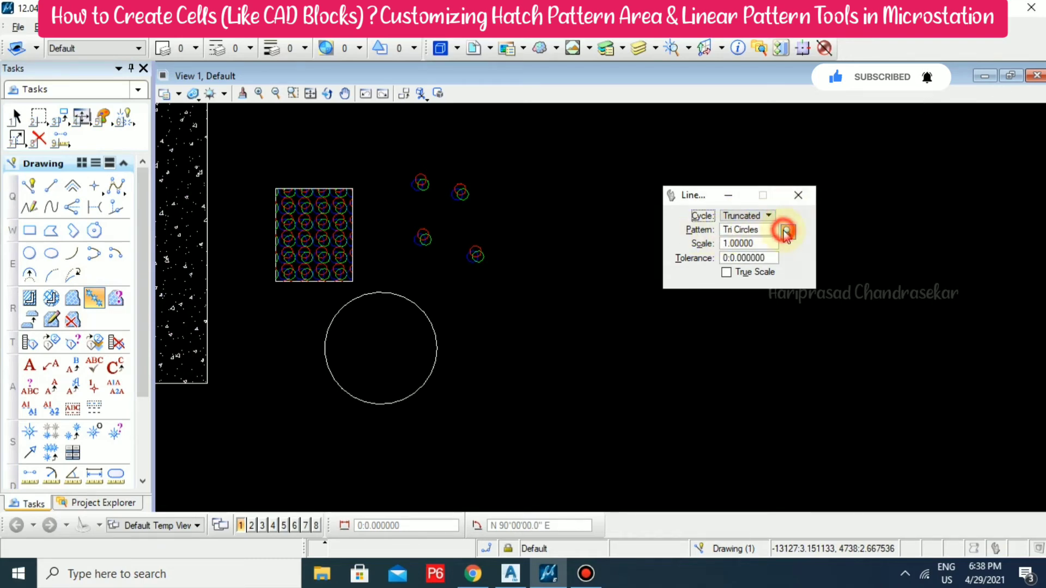
pyautogui.click(786, 232)
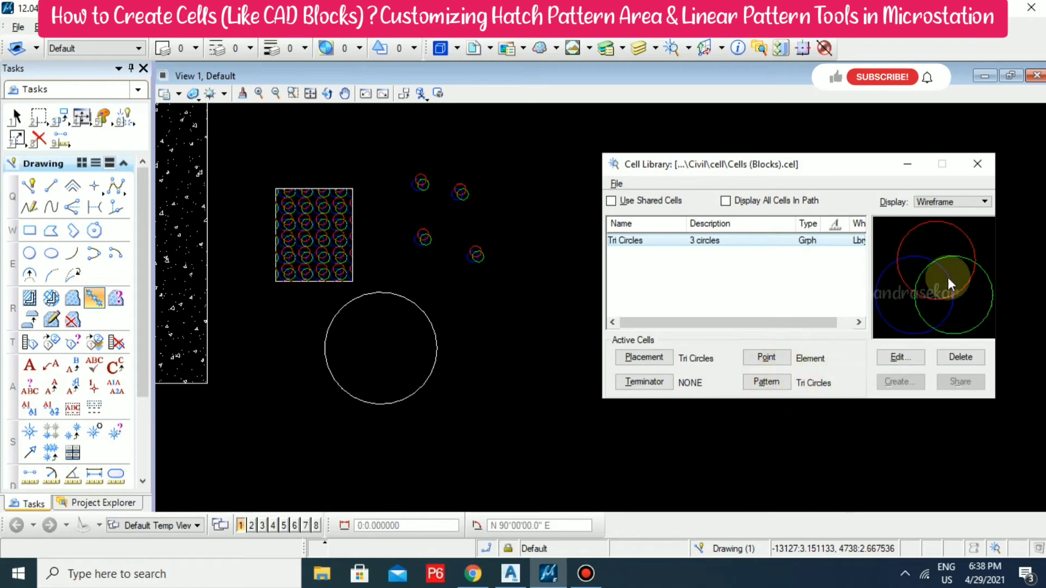
pyautogui.click(978, 167)
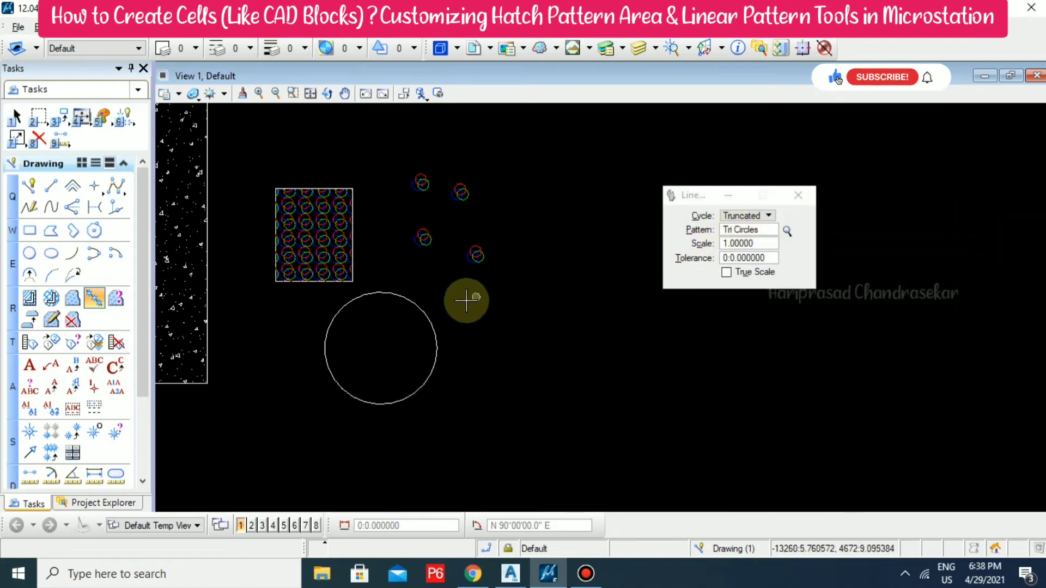
# Step: Apply the truncated Tri Circles pattern around the white circle
pyautogui.click(410, 303)
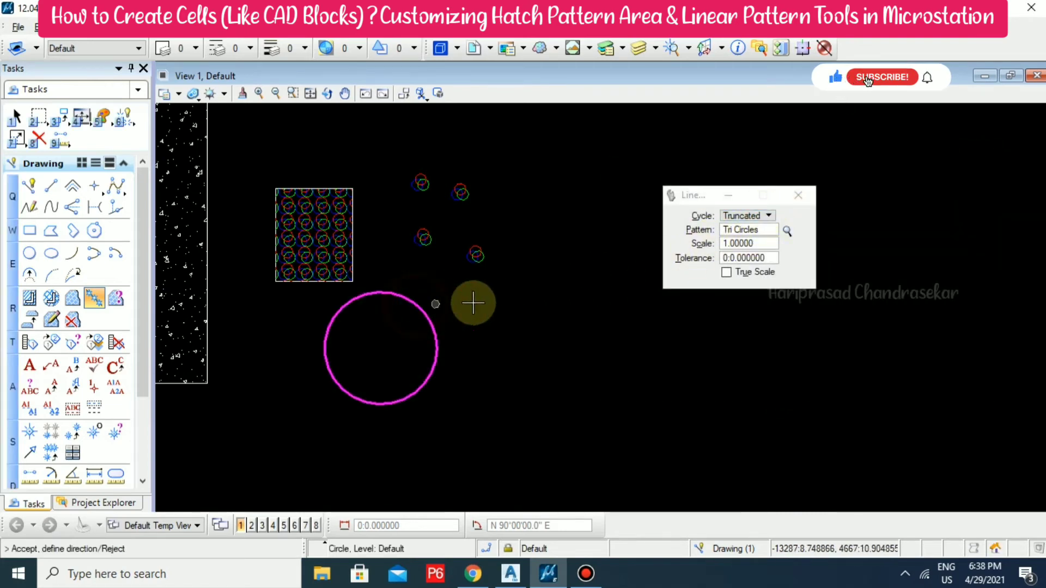
pyautogui.click(517, 314)
pyautogui.scroll(3, 397, 346)
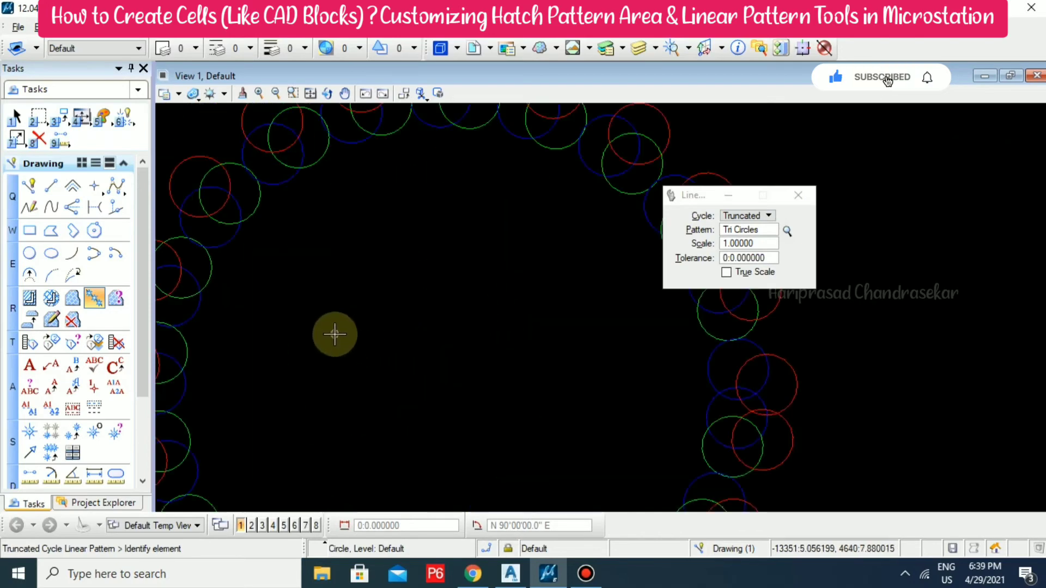
pyautogui.scroll(-4, 380, 280)
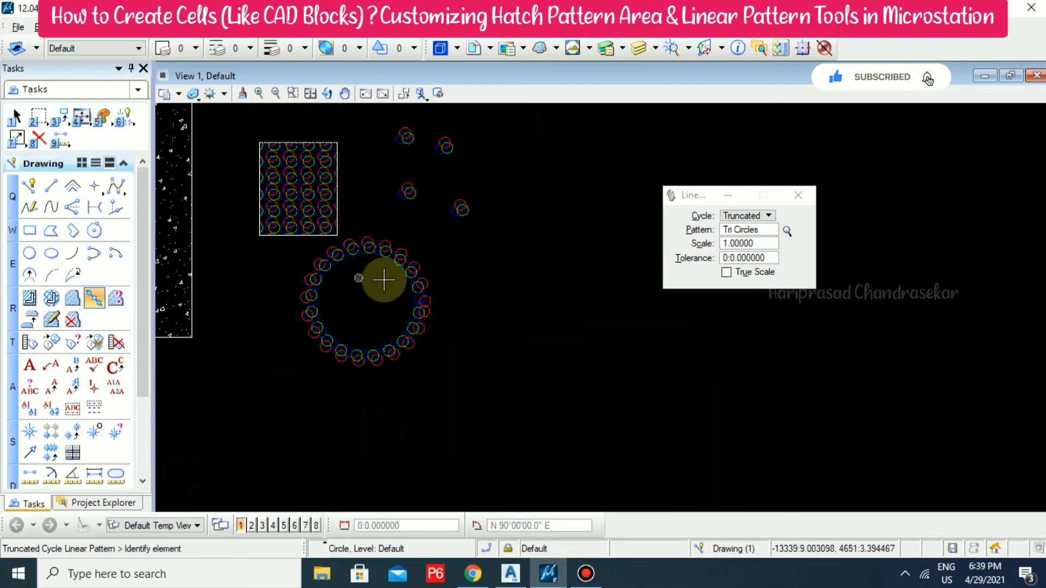
pyautogui.scroll(2, 393, 281)
pyautogui.moveTo(532, 268); pyautogui.dragTo(434, 280, button='middle')
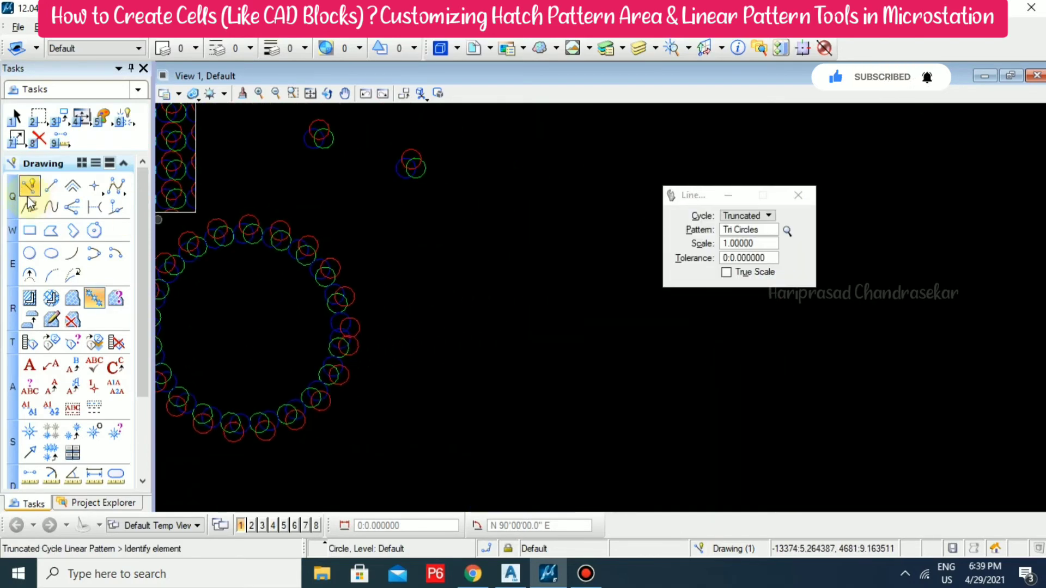
# Step: Draw a second circle by centre and radius
pyautogui.click(30, 254)
pyautogui.click(482, 299)
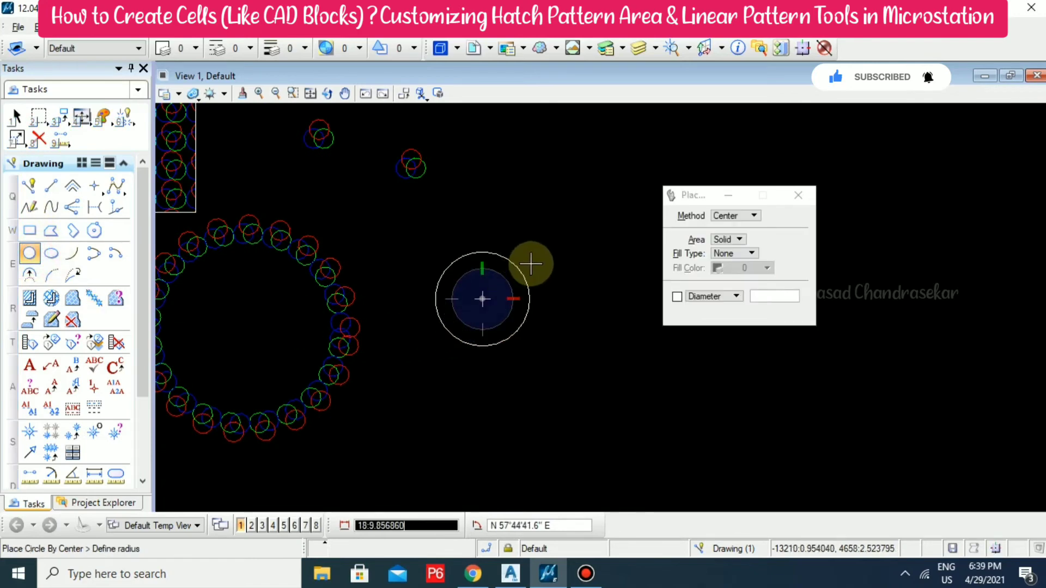
pyautogui.click(547, 243)
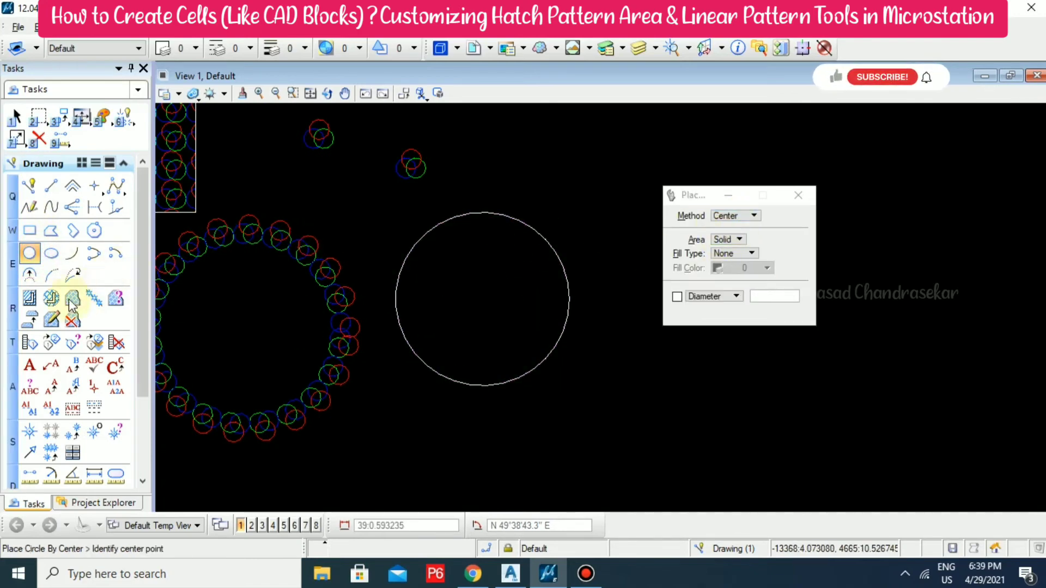
# Step: Ring the second circle with a Complete-cycle Tri Circles linear pattern
pyautogui.click(94, 299)
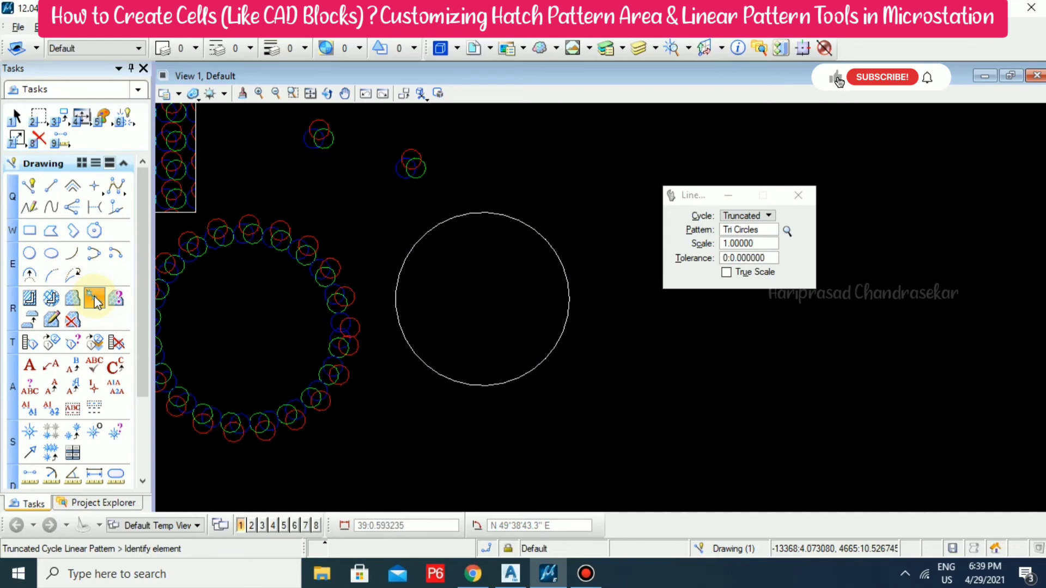
pyautogui.click(742, 216)
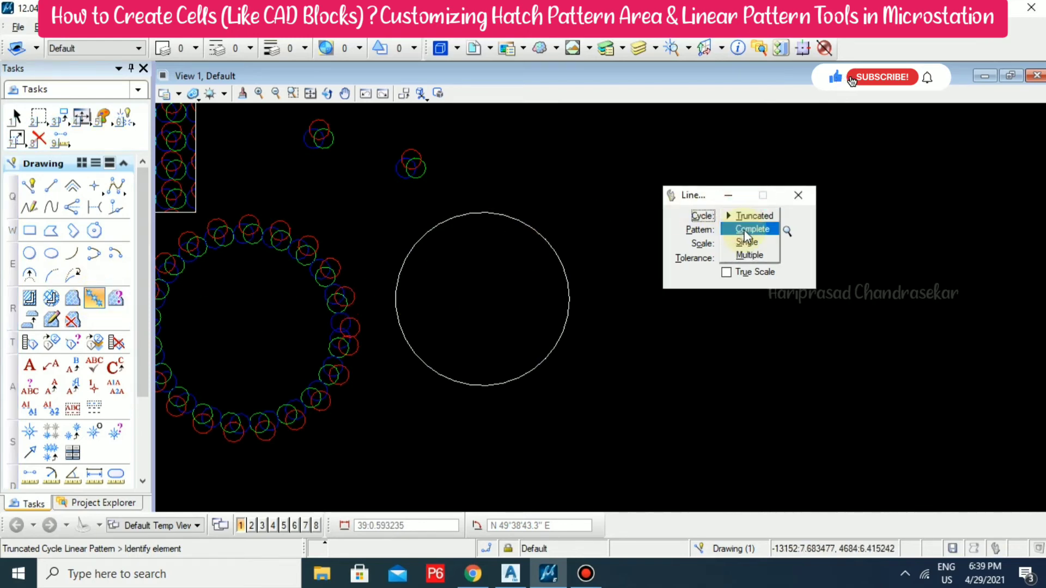
pyautogui.click(742, 227)
pyautogui.click(530, 228)
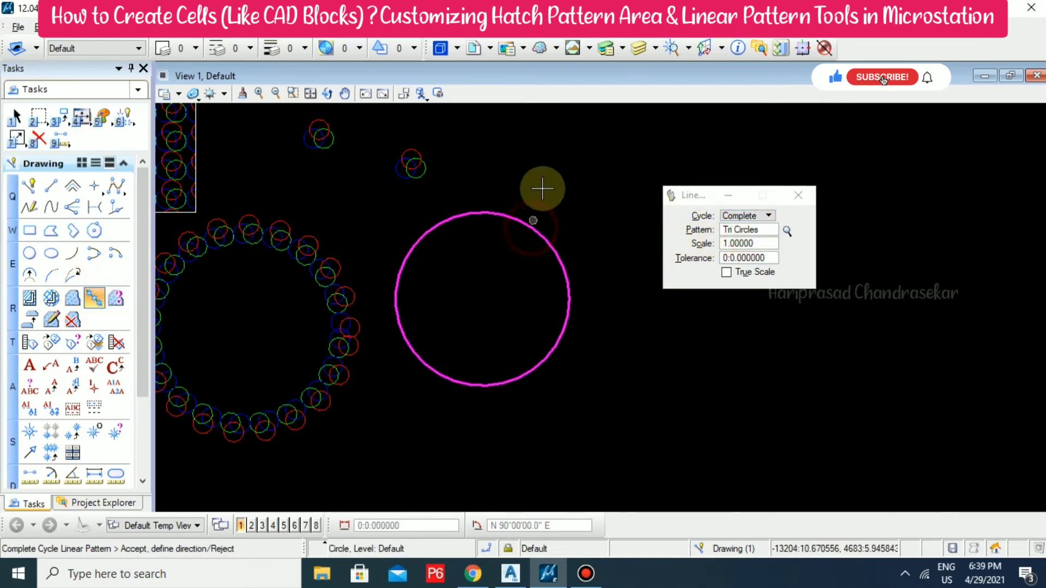
pyautogui.click(555, 168)
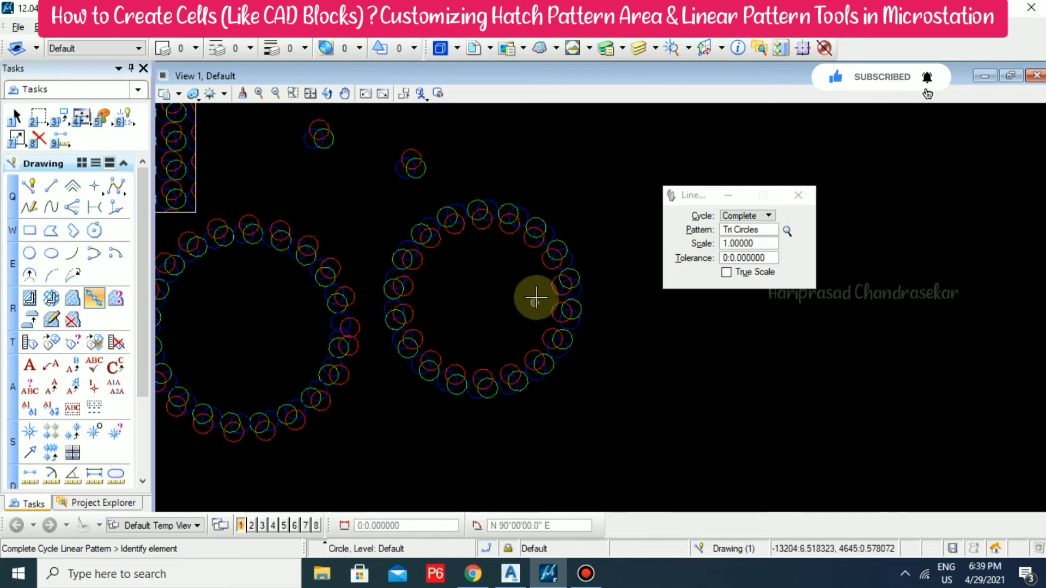
pyautogui.moveTo(535, 297); pyautogui.dragTo(500, 299, button='middle')
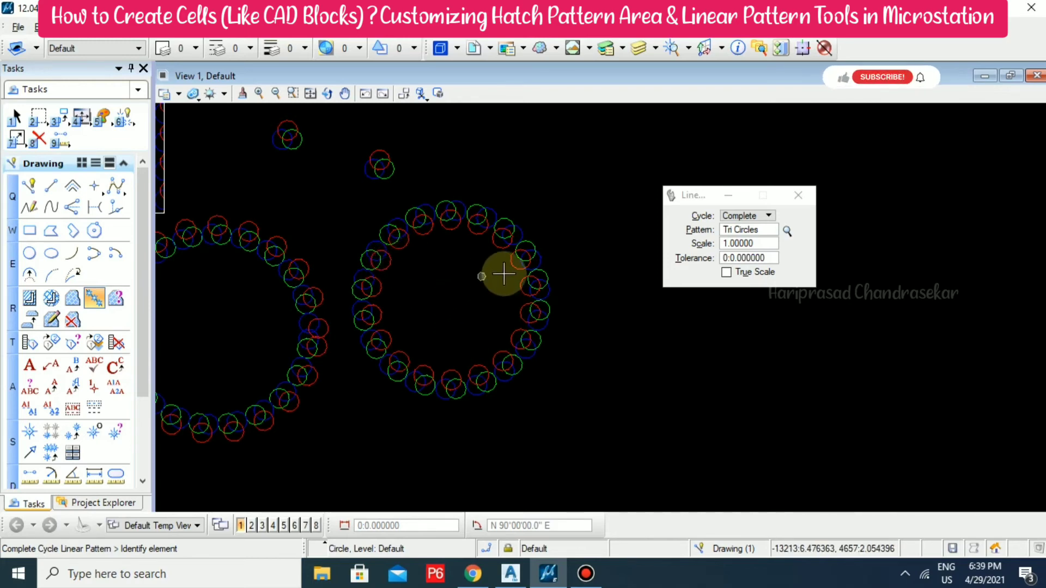
pyautogui.moveTo(502, 272); pyautogui.dragTo(452, 287, button='middle')
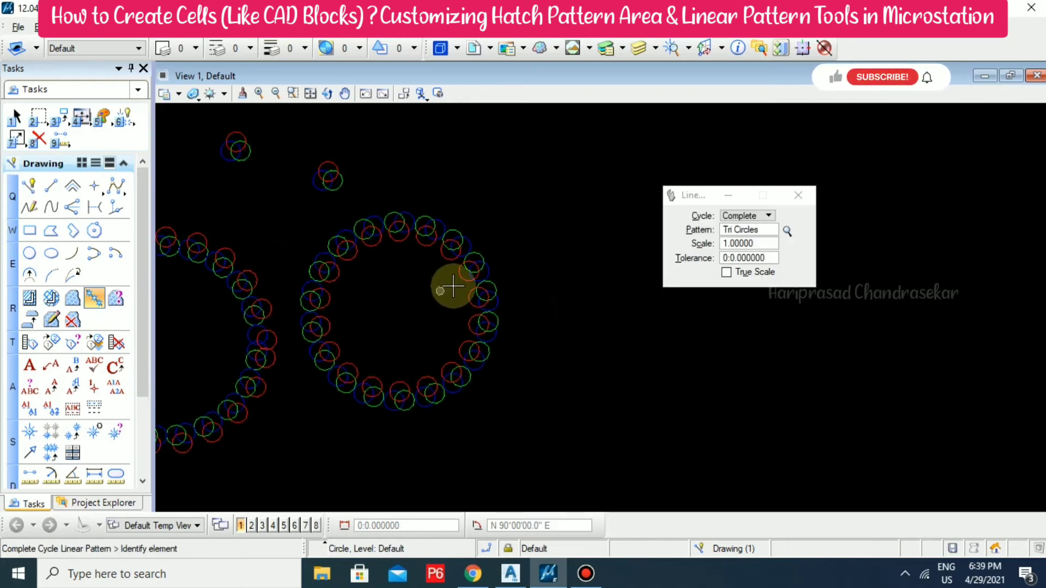
pyautogui.click(30, 253)
pyautogui.moveTo(504, 416); pyautogui.dragTo(490, 284, button='middle')
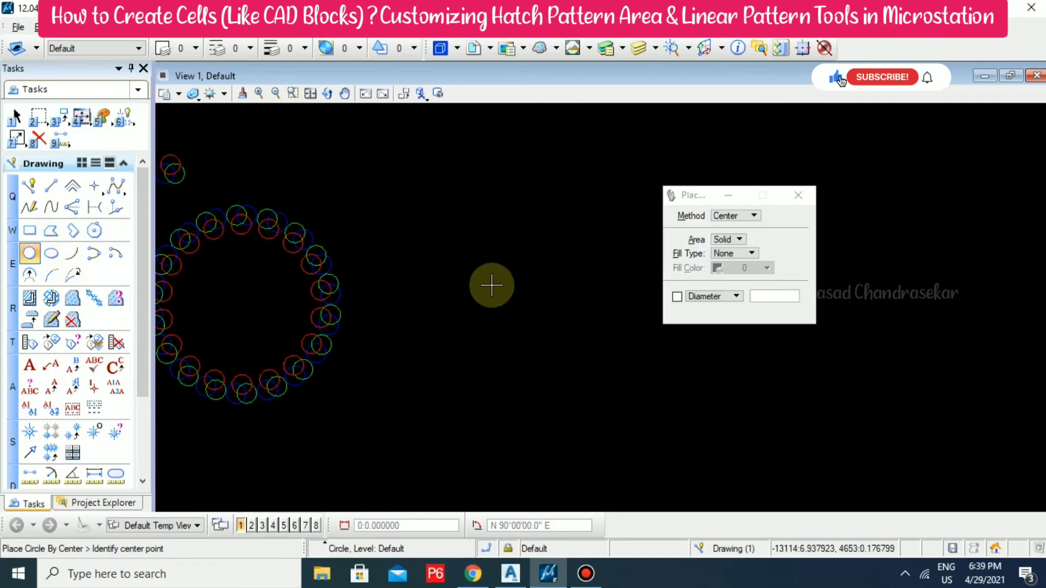
# Step: Draw a third circle and apply a Single-cycle Tri Circles linear pattern to it
pyautogui.click(488, 285)
pyautogui.click(532, 186)
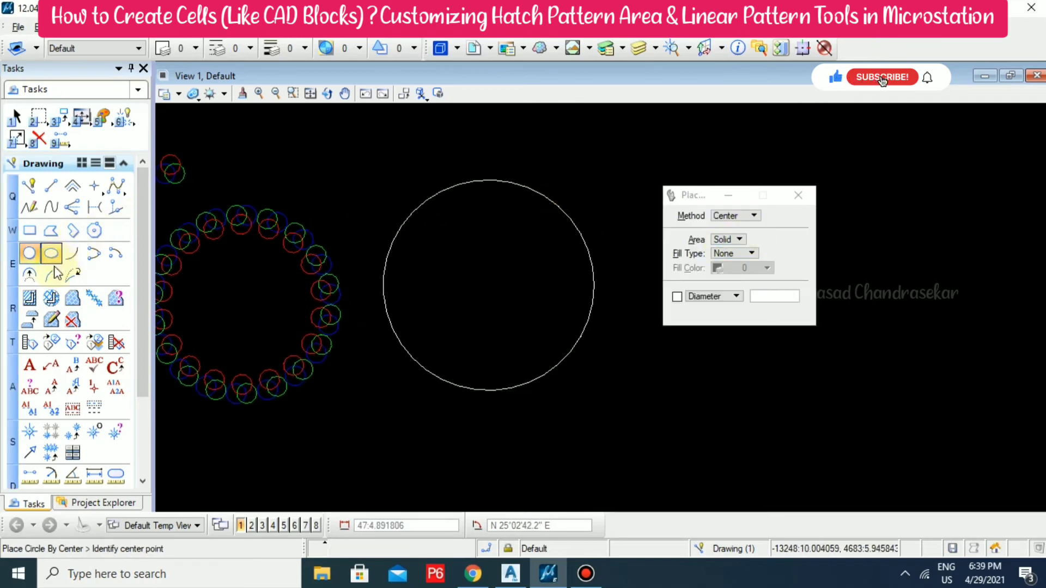
pyautogui.click(93, 299)
pyautogui.click(740, 216)
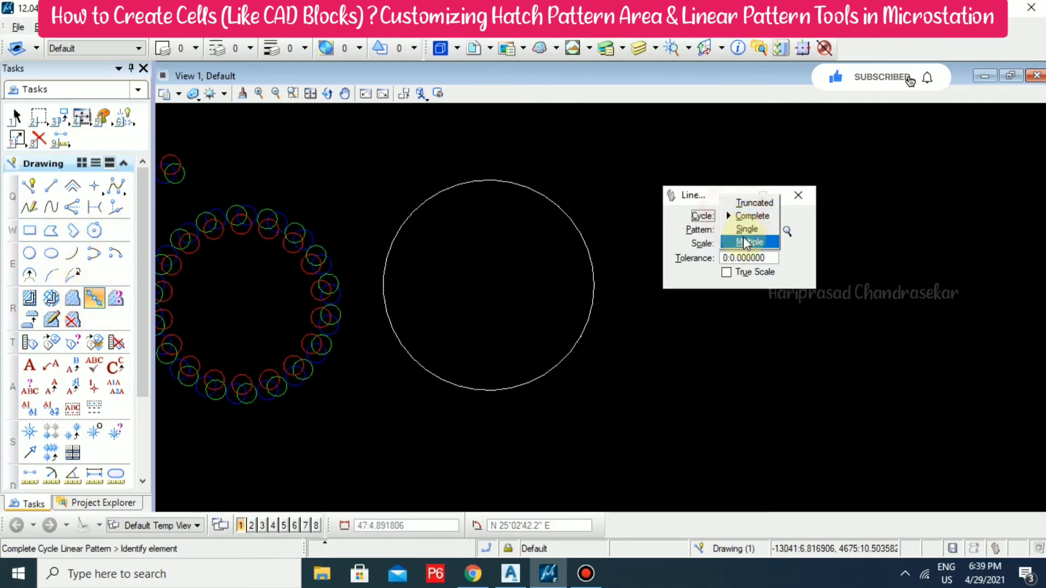
pyautogui.click(560, 211)
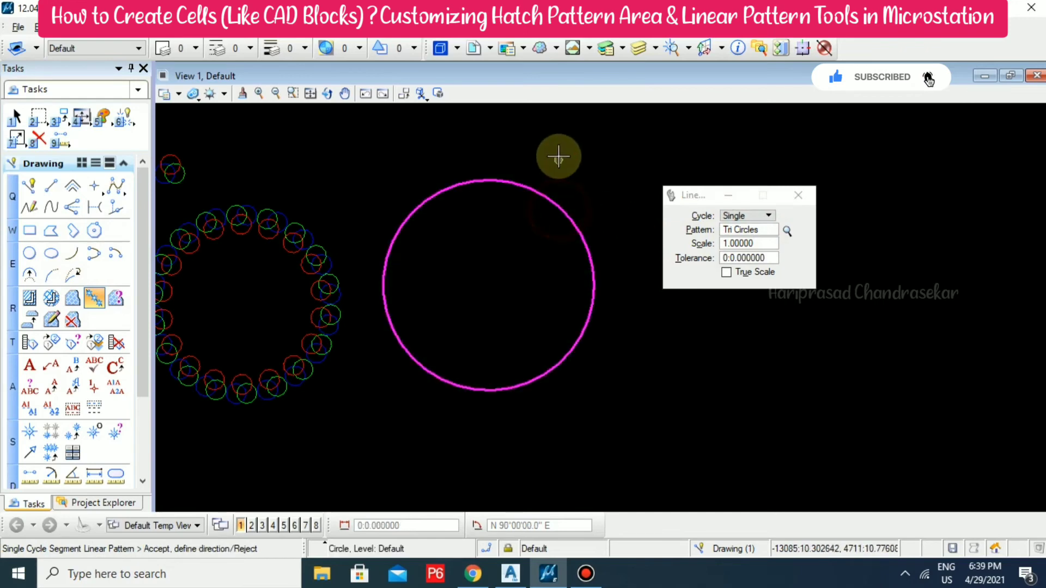
pyautogui.click(558, 157)
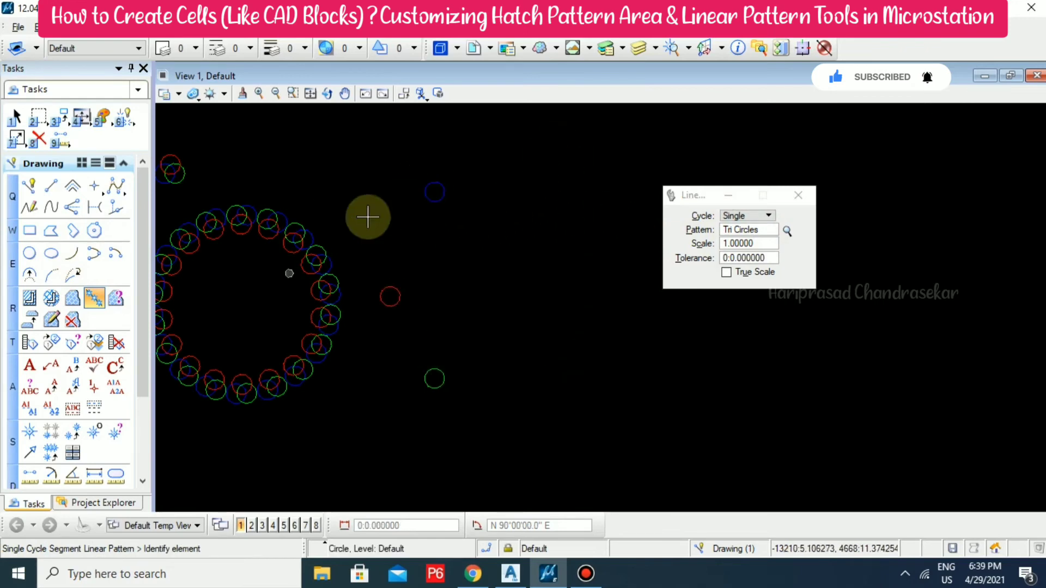
# Step: Draw a larger fourth circle below the existing patterned circles
pyautogui.click(30, 253)
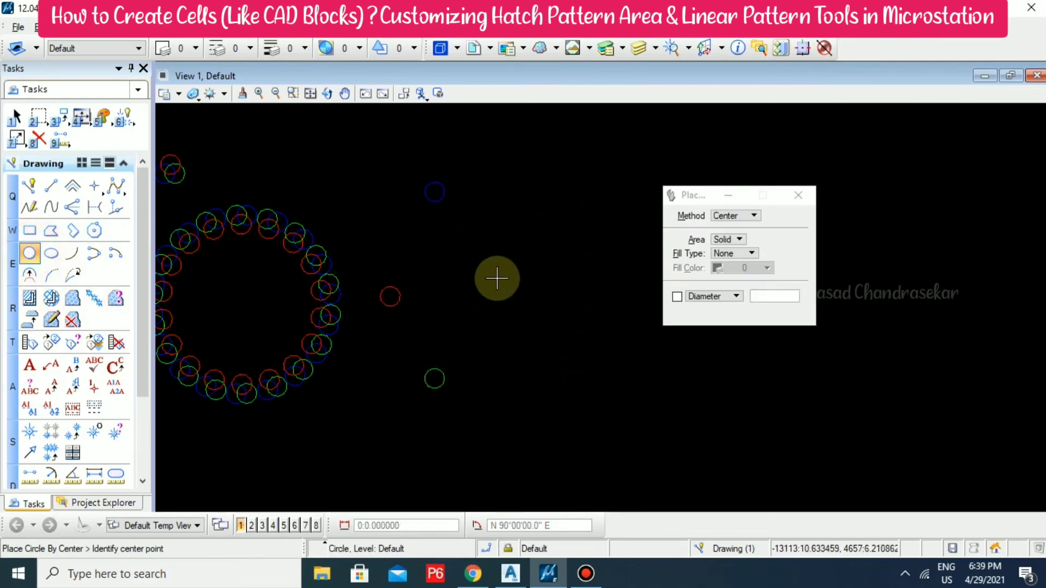
pyautogui.scroll(-2, 497, 278)
pyautogui.scroll(-3, 532, 223)
pyautogui.click(436, 374)
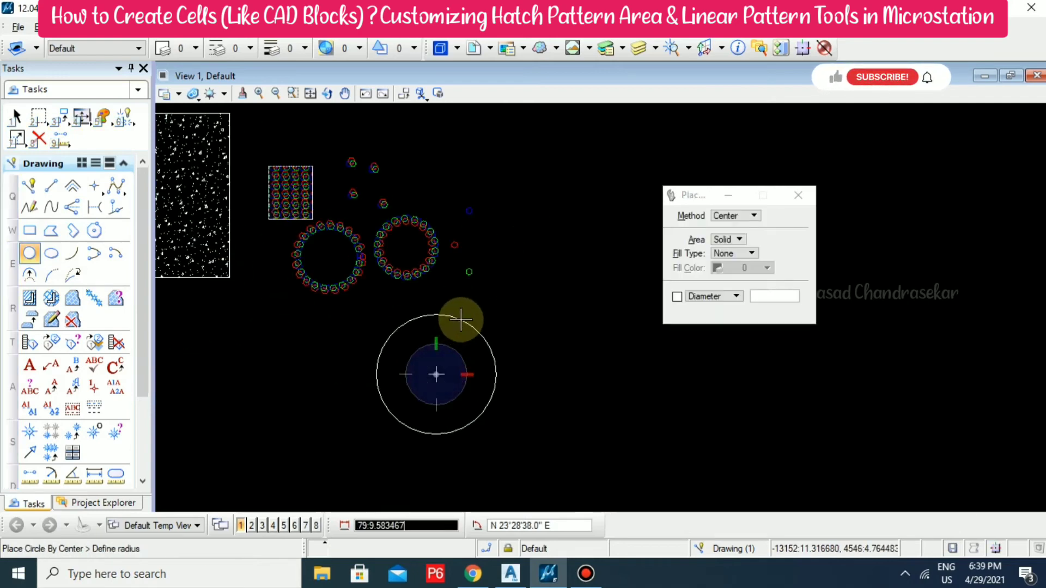
pyautogui.click(458, 327)
# Step: Ring the fourth circle with a Multiple-cycle Tri Circles linear pattern
pyautogui.click(95, 299)
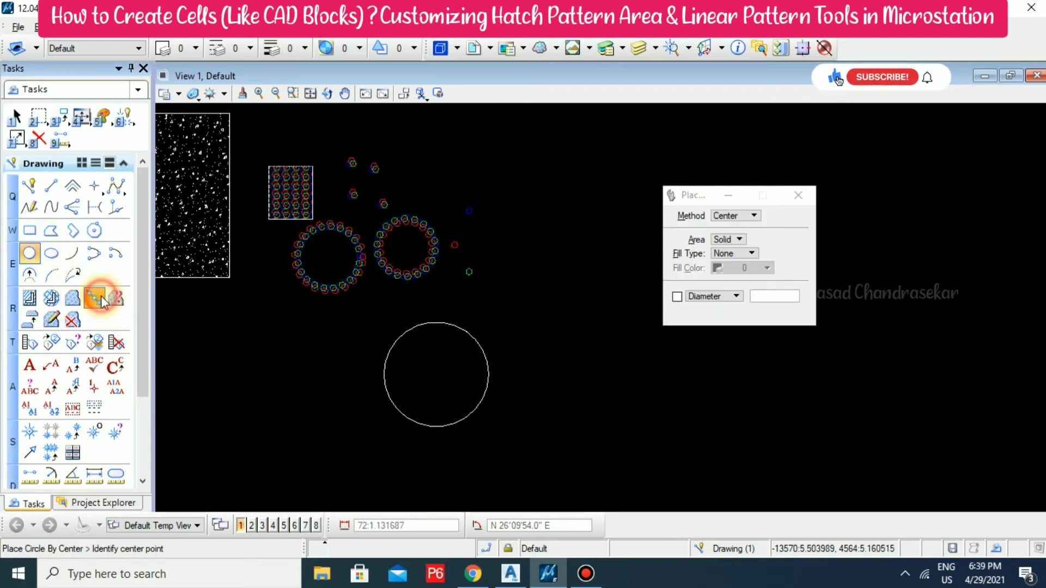
pyautogui.click(734, 216)
pyautogui.click(755, 230)
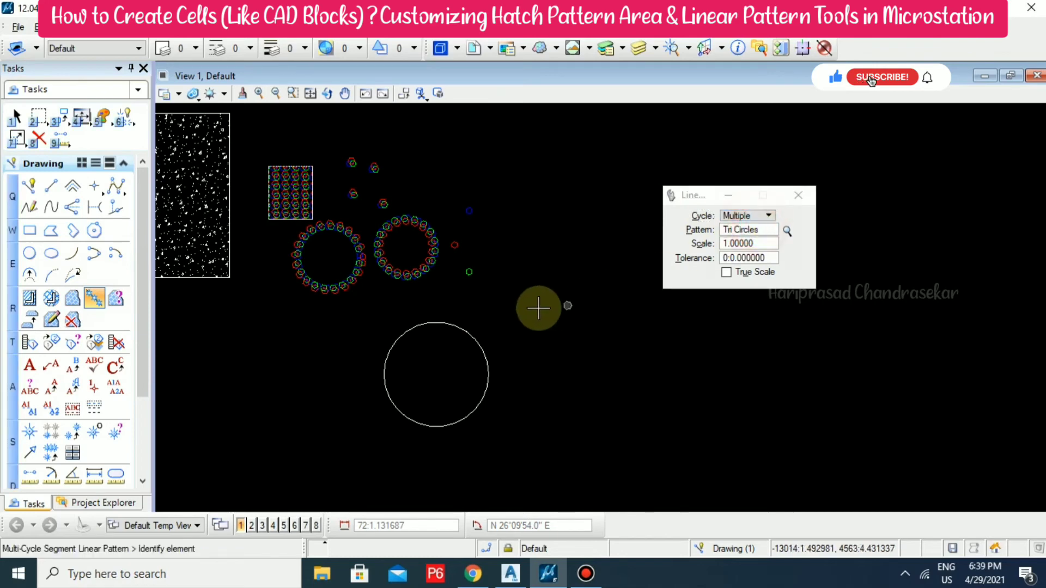
pyautogui.click(479, 327)
pyautogui.click(472, 347)
pyautogui.scroll(5, 381, 311)
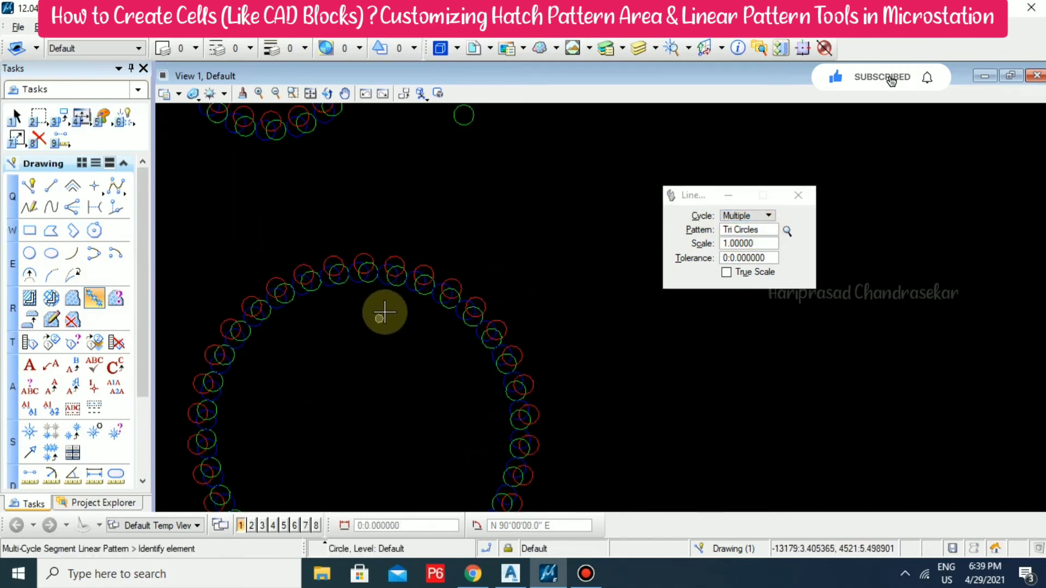
pyautogui.scroll(-5, 362, 285)
pyautogui.scroll(5, 409, 278)
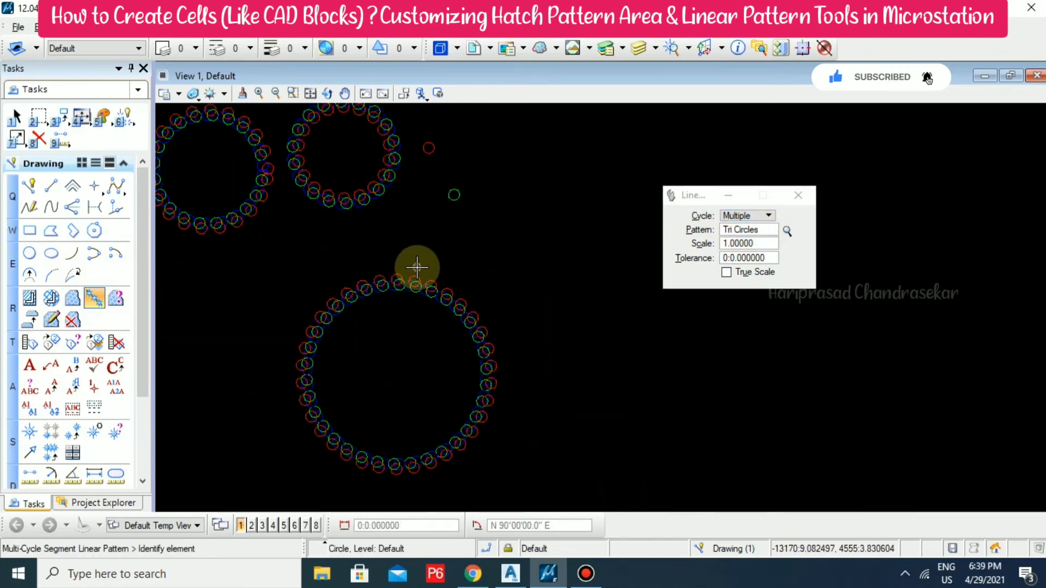
pyautogui.moveTo(416, 266)
pyautogui.mouseDown(button='middle')
pyautogui.moveTo(463, 280)
pyautogui.moveTo(409, 275)
pyautogui.mouseUp(button='middle')
pyautogui.scroll(-5, 409, 275)
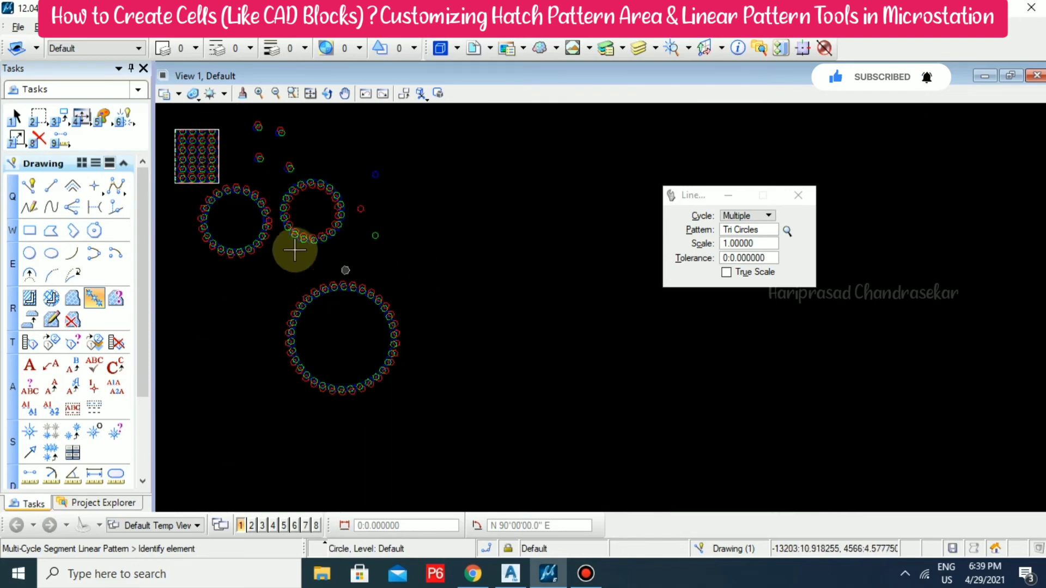
# Step: Draw a rectangle and edge it with the Multiple-cycle Tri Circles pattern
pyautogui.click(30, 232)
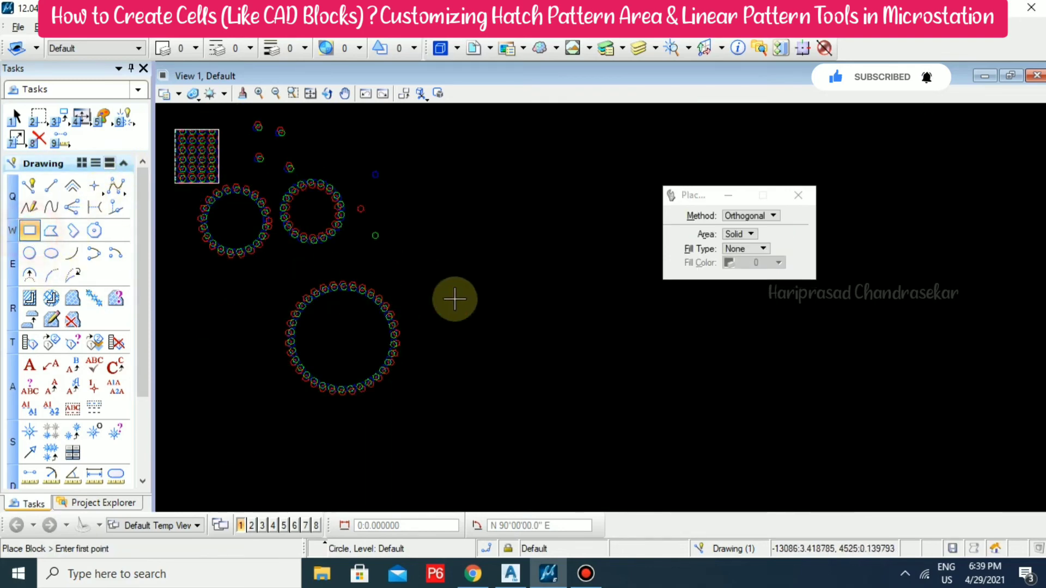
pyautogui.click(494, 280)
pyautogui.click(600, 337)
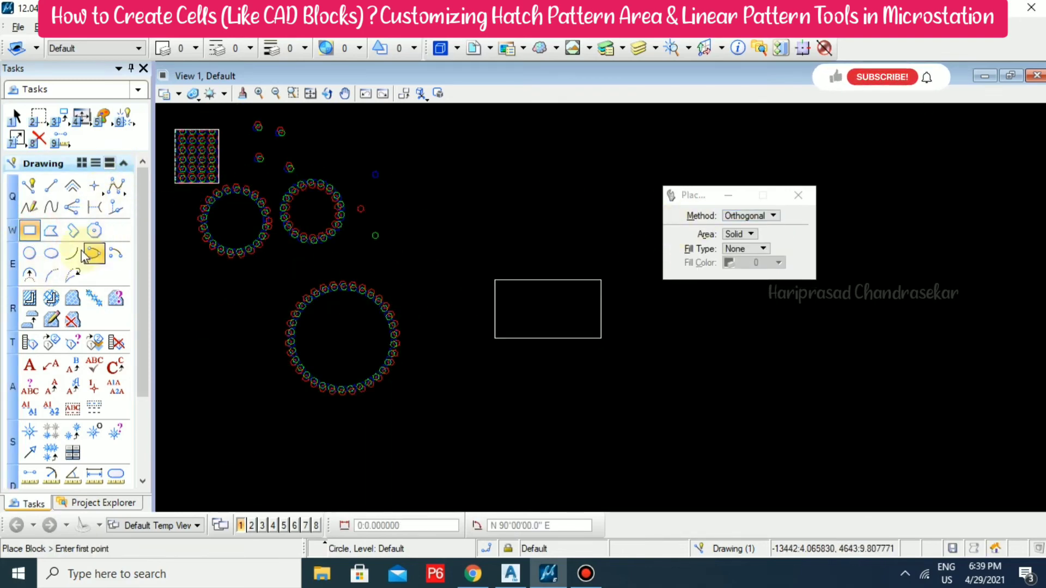
pyautogui.click(96, 298)
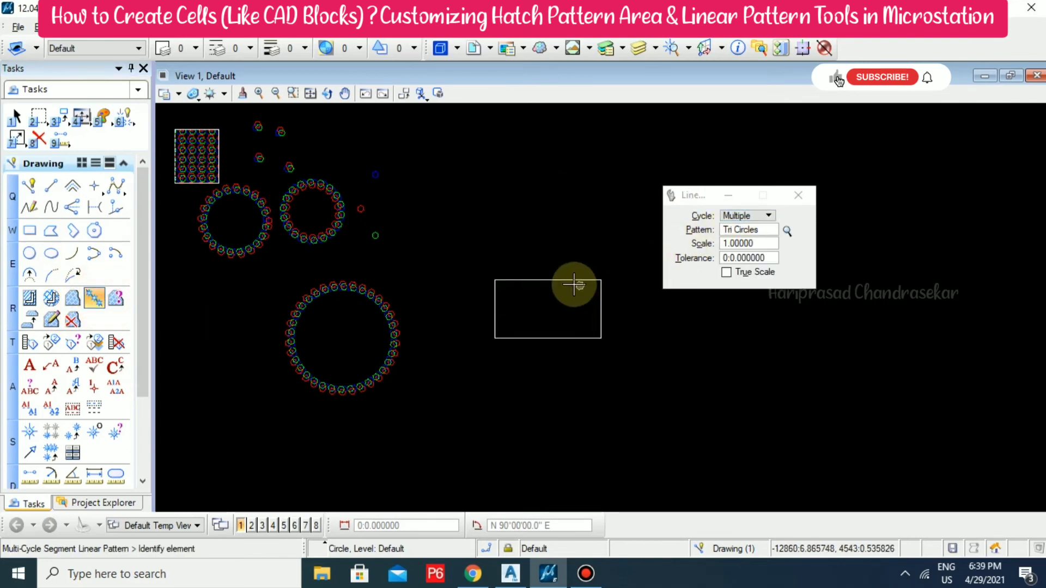
pyautogui.click(574, 281)
pyautogui.click(555, 229)
pyautogui.scroll(2, 564, 280)
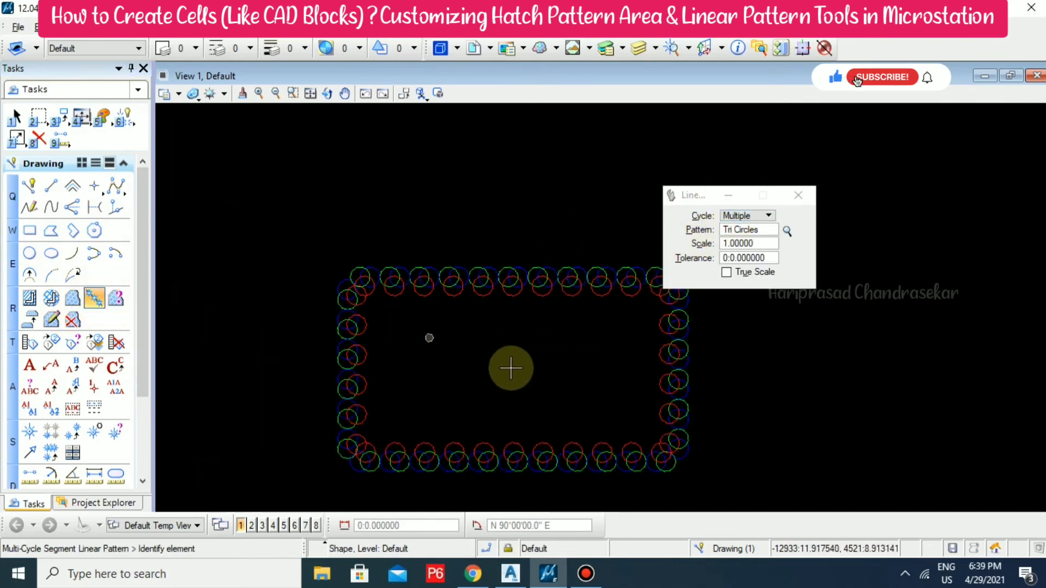
pyautogui.moveTo(508, 366); pyautogui.dragTo(327, 340, button='middle')
pyautogui.scroll(-2, 335, 318)
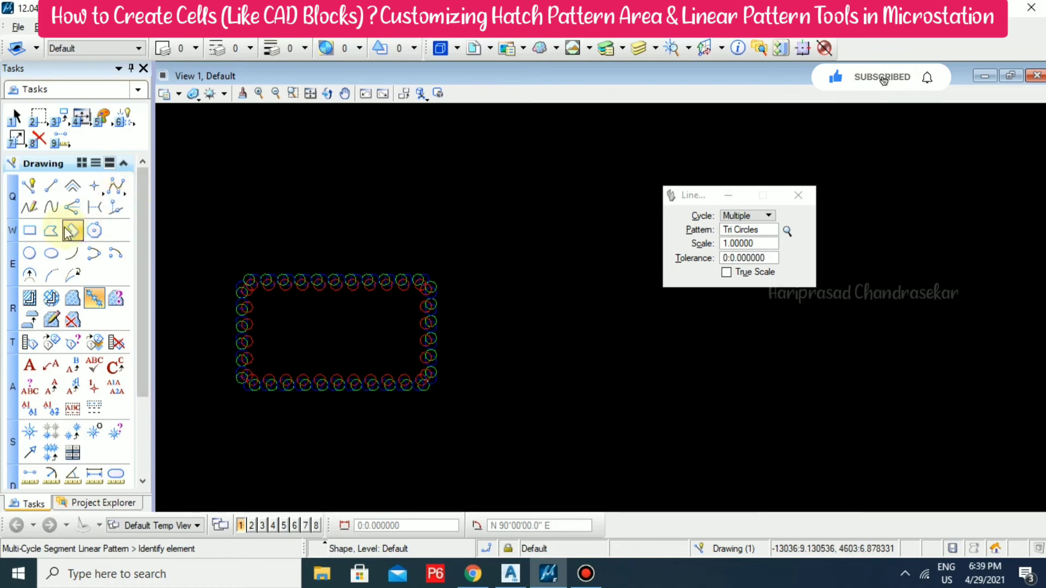
# Step: Draw another rectangle and apply a Single-cycle Tri Circles pattern around it
pyautogui.click(30, 231)
pyautogui.click(492, 318)
pyautogui.click(617, 385)
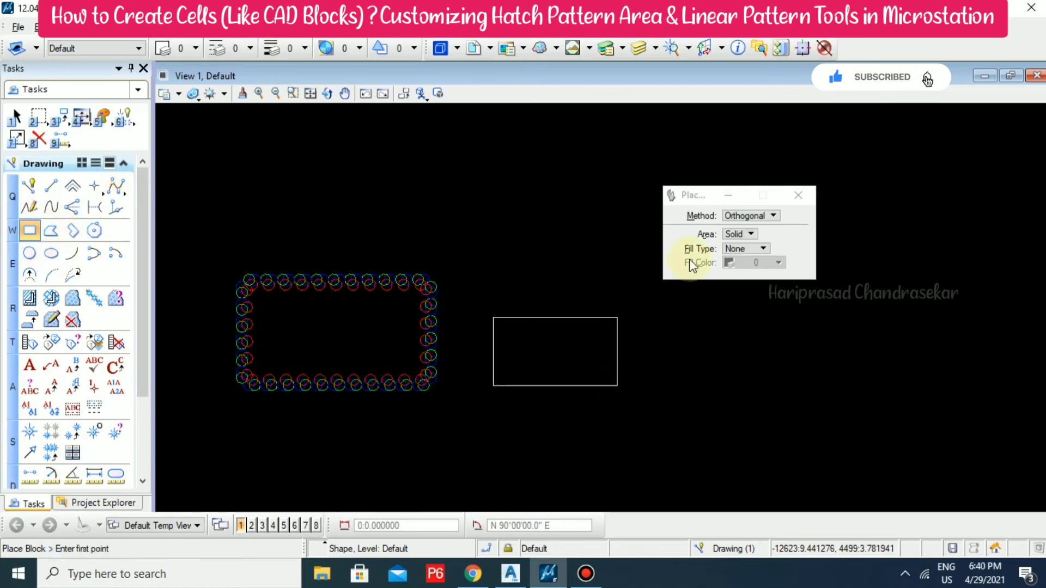
pyautogui.click(96, 299)
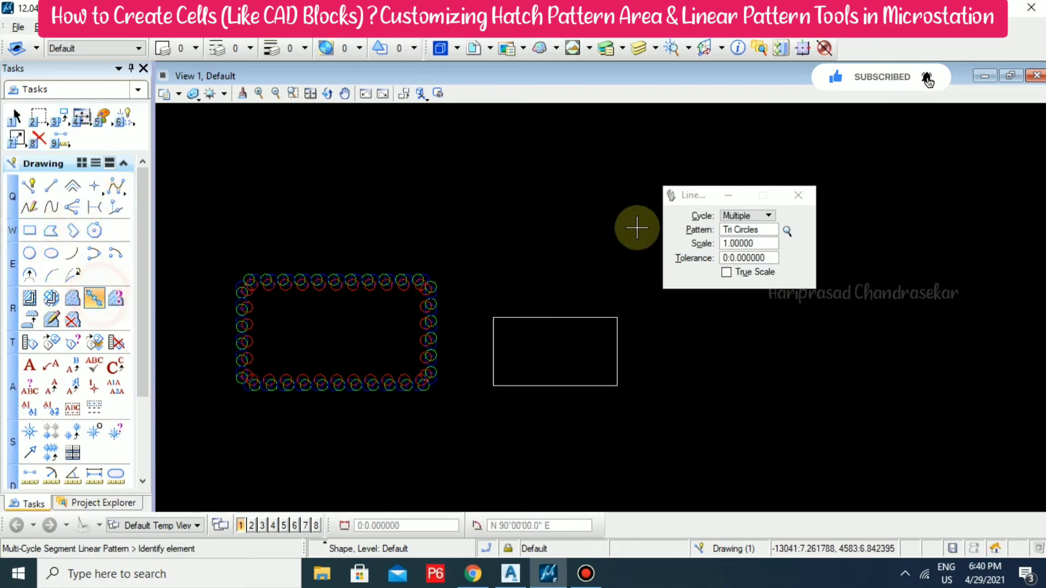
pyautogui.click(751, 218)
pyautogui.click(747, 202)
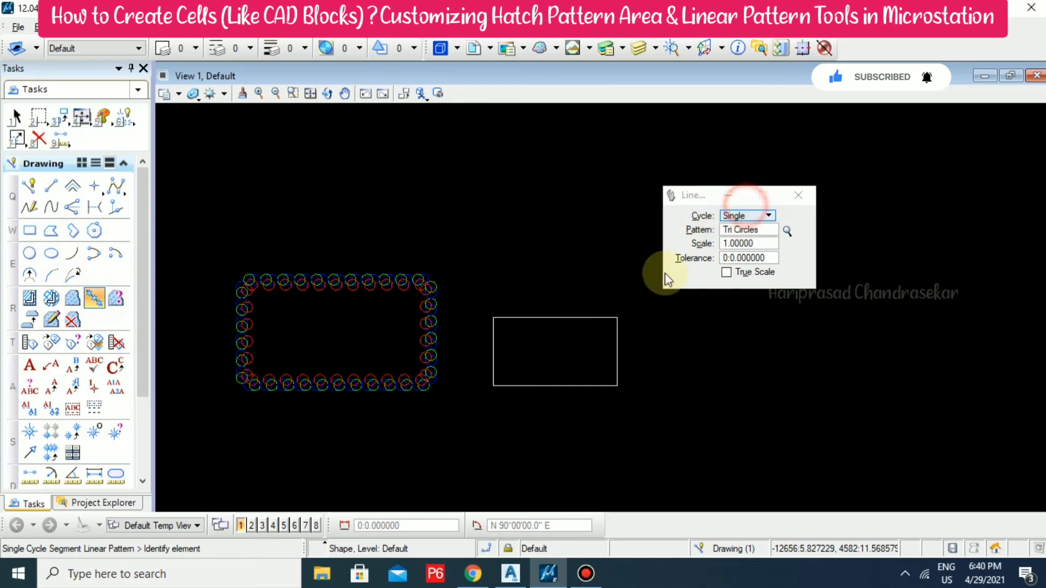
pyautogui.click(600, 316)
pyautogui.click(579, 326)
pyautogui.scroll(1, 600, 322)
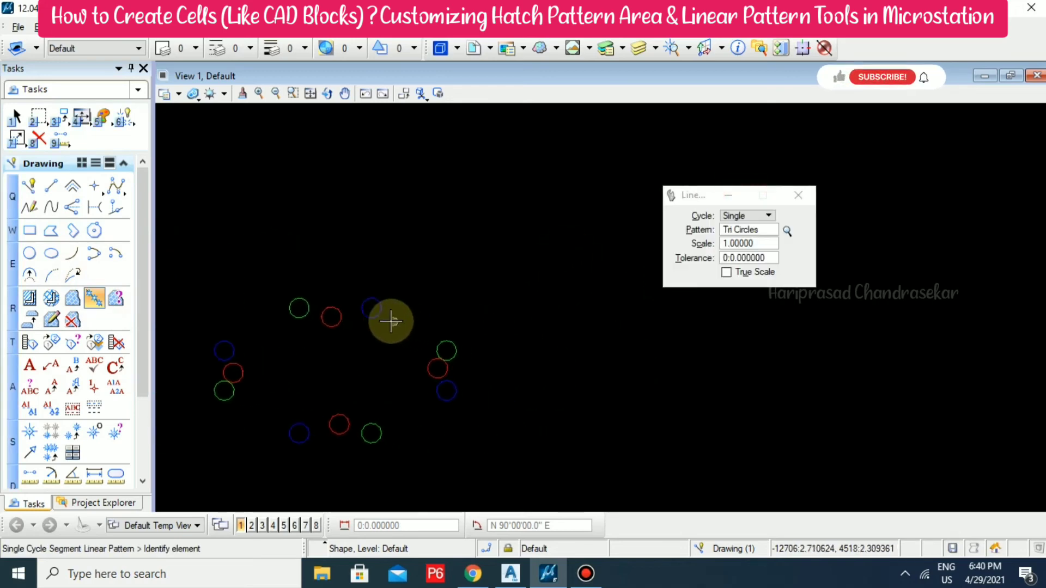
pyautogui.scroll(-3, 403, 308)
pyautogui.scroll(3, 413, 296)
# Step: Draw a rectangle and edge it with a Complete-cycle Tri Circles pattern
pyautogui.click(29, 231)
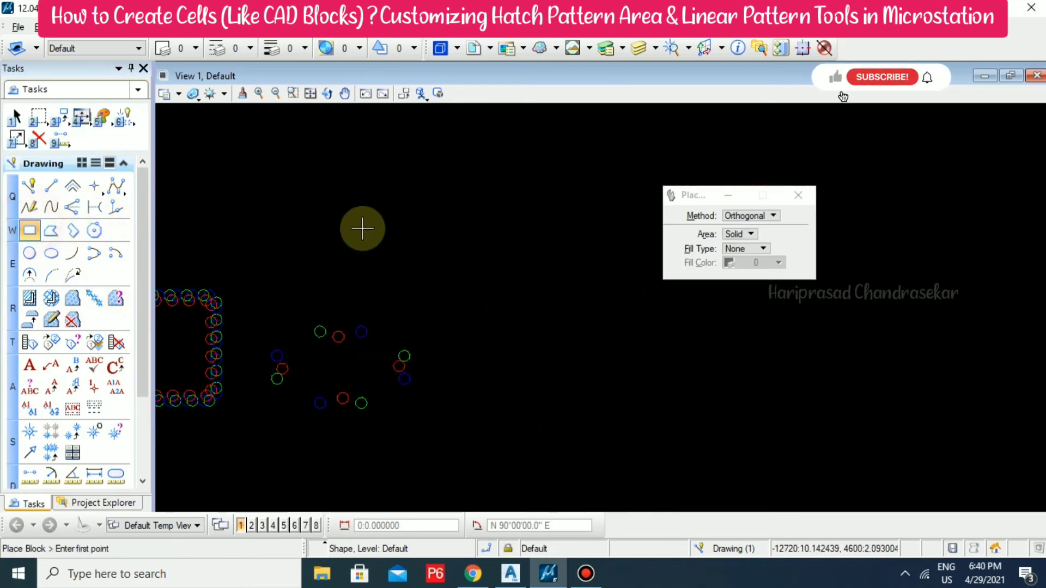
pyautogui.click(367, 226)
pyautogui.click(555, 305)
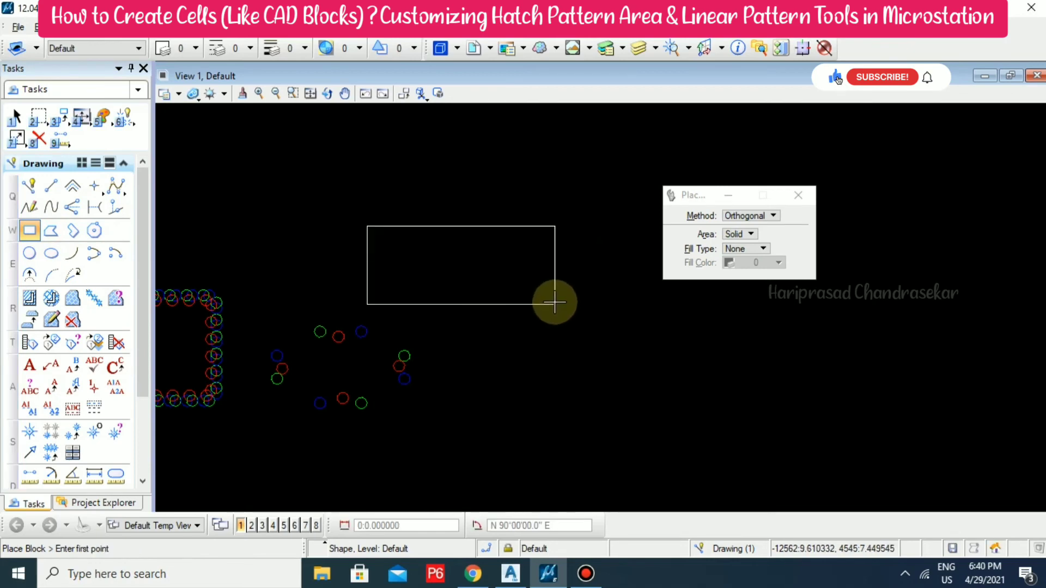
pyautogui.click(95, 298)
pyautogui.click(746, 215)
pyautogui.click(751, 200)
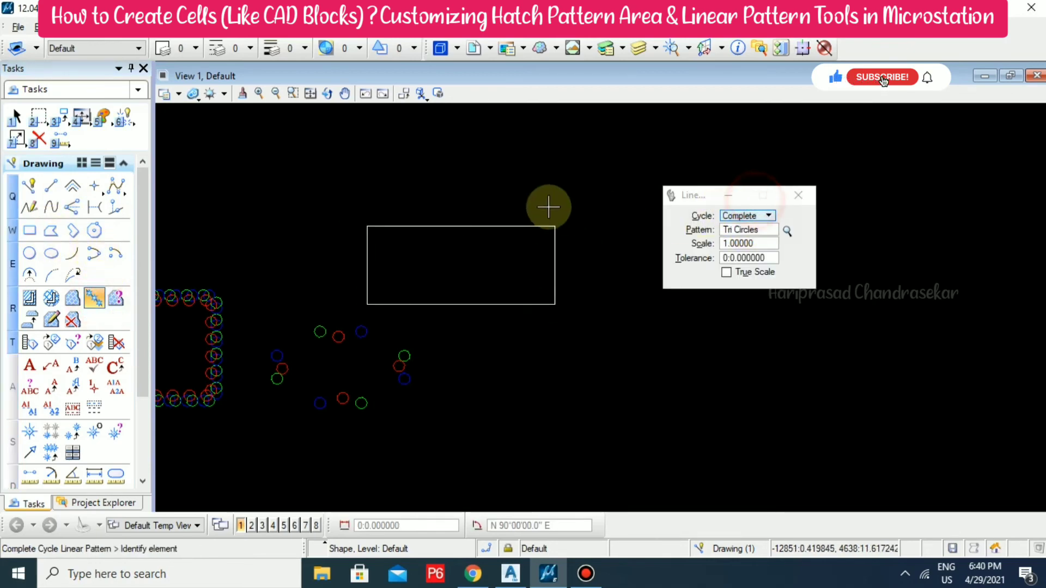
pyautogui.click(518, 226)
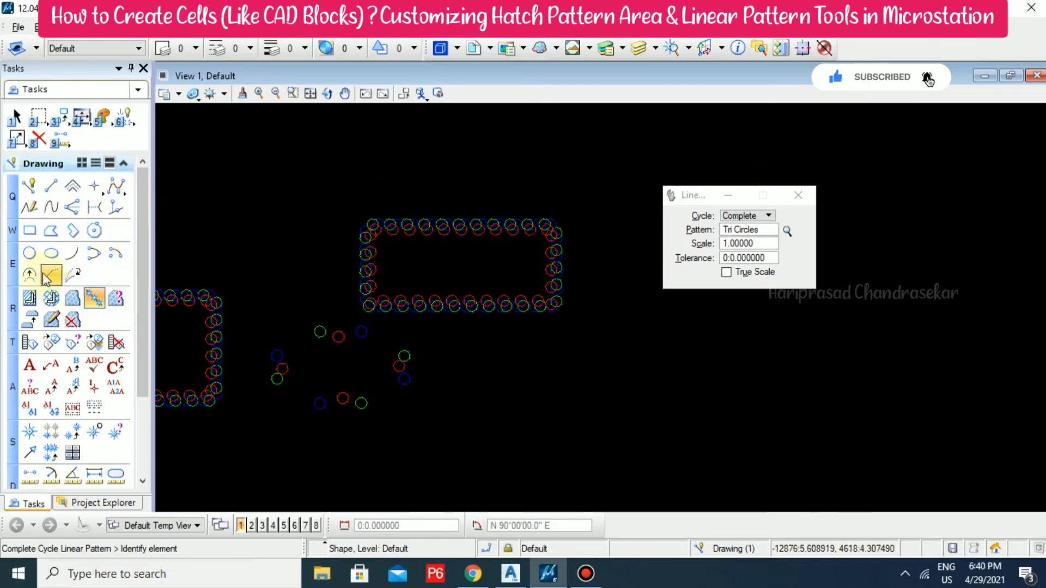
# Step: Draw a tall rectangle and ring it with a Truncated-cycle Tri Circles pattern
pyautogui.click(29, 230)
pyautogui.click(215, 140)
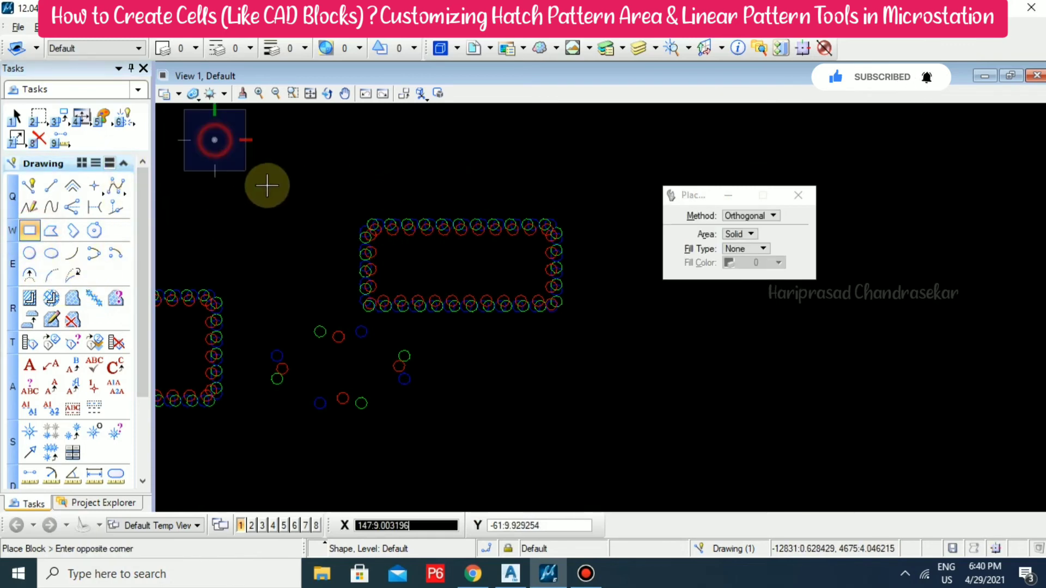
pyautogui.click(316, 260)
pyautogui.click(94, 298)
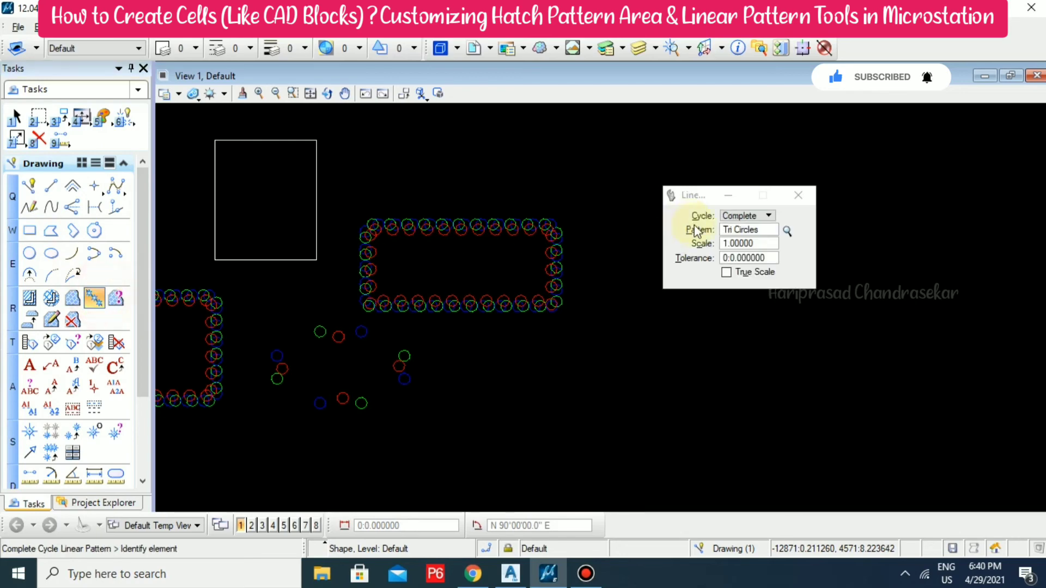
pyautogui.click(733, 216)
pyautogui.click(755, 212)
pyautogui.click(750, 218)
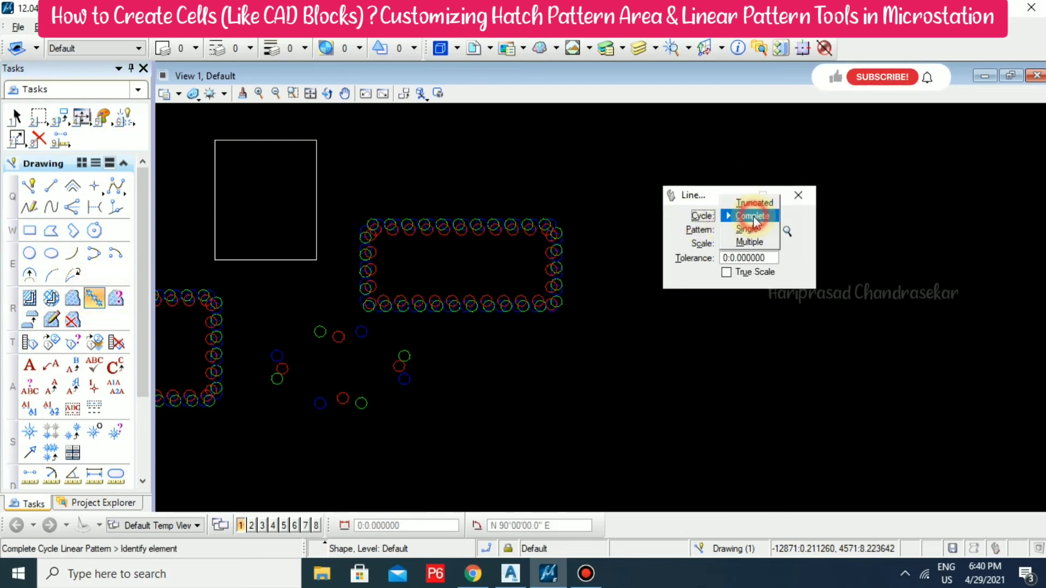
pyautogui.click(755, 204)
pyautogui.click(303, 140)
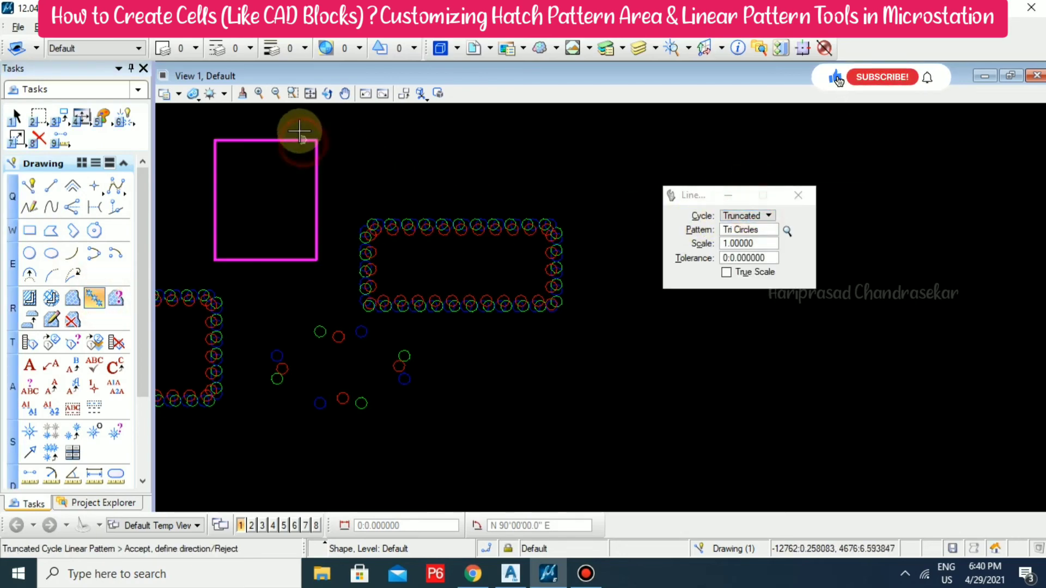
pyautogui.click(294, 124)
pyautogui.scroll(2, 199, 144)
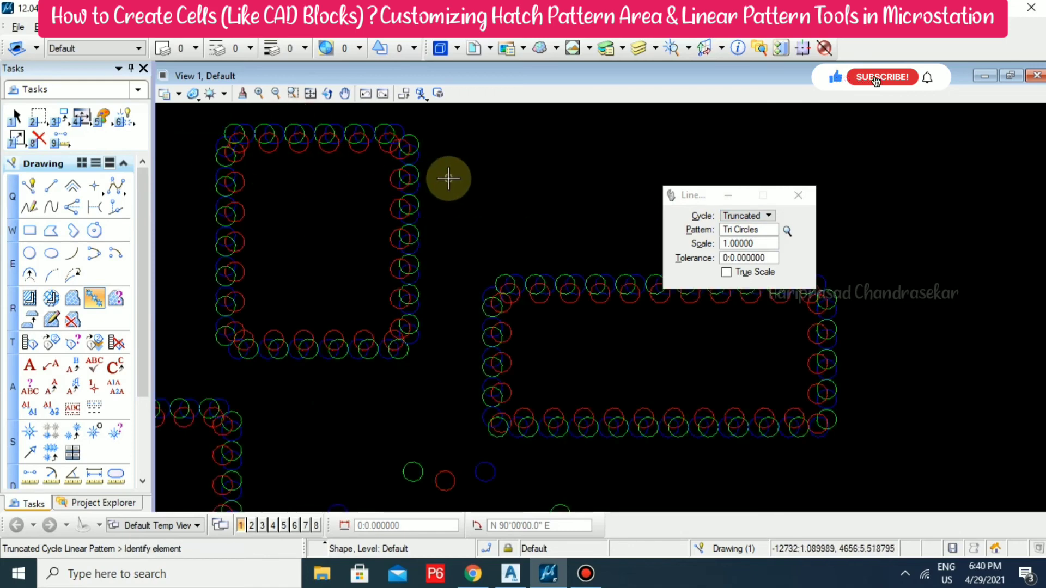
pyautogui.scroll(-2, 443, 177)
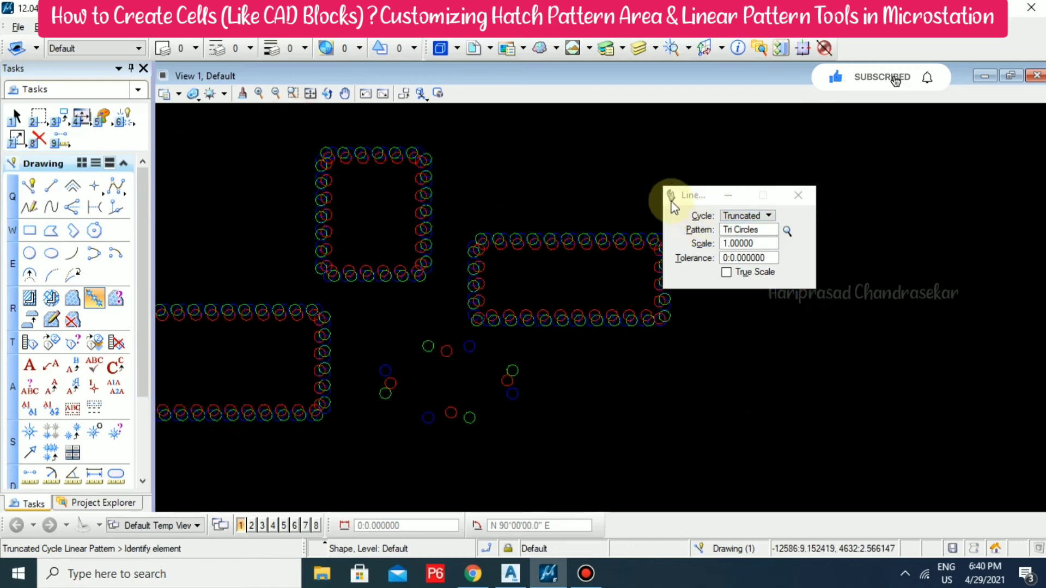
pyautogui.moveTo(602, 187); pyautogui.dragTo(559, 202, button='middle')
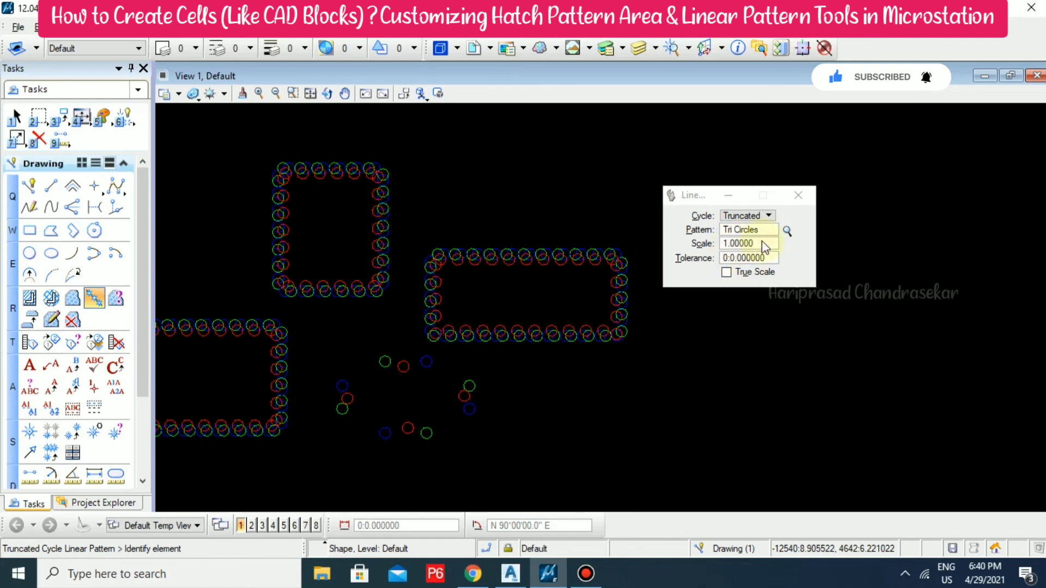
# Step: Set the Linear Pattern scale to 0.5
pyautogui.moveTo(765, 243); pyautogui.dragTo(688, 244)
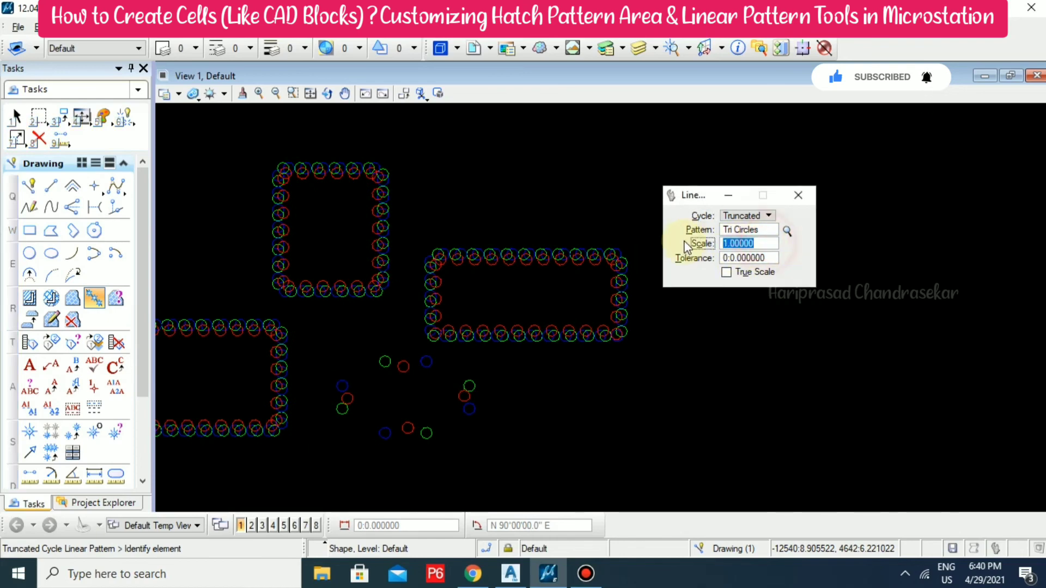
pyautogui.write('0.5')
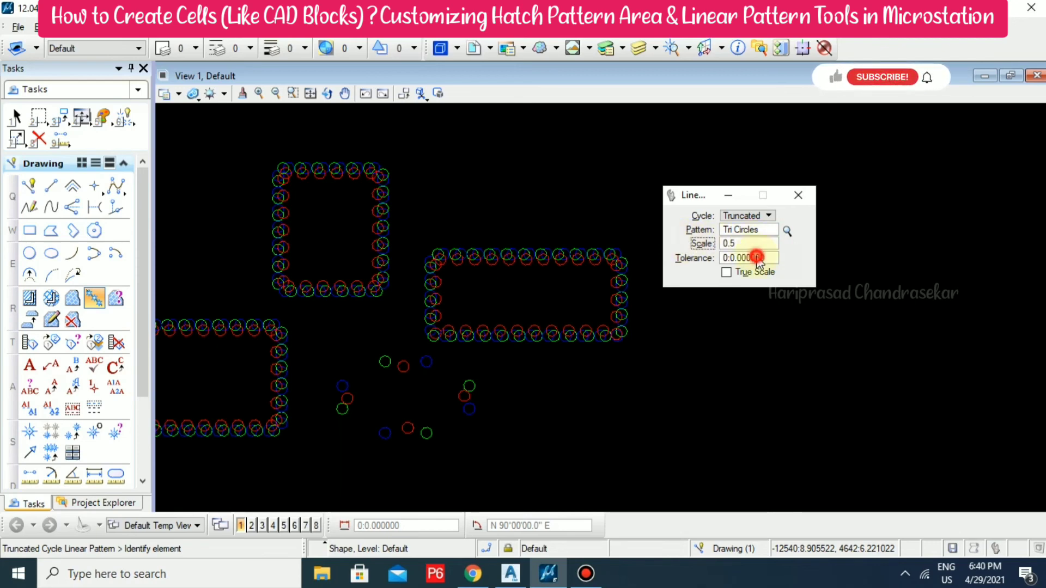
pyautogui.click(757, 258)
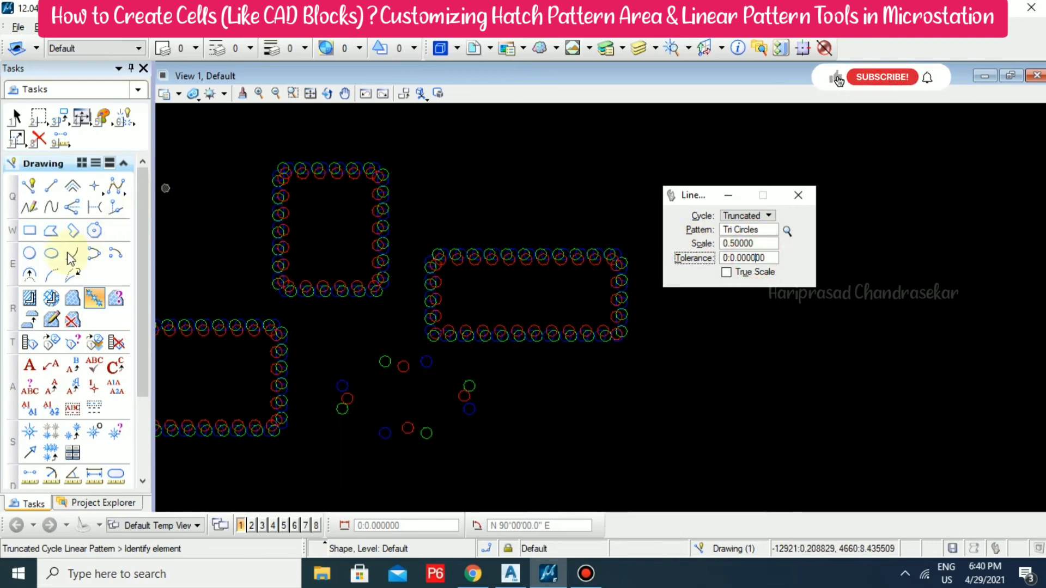
# Step: Draw a small rectangle, line it with the half-scale Truncated pattern, then close the settings
pyautogui.click(30, 230)
pyautogui.click(422, 152)
pyautogui.click(524, 201)
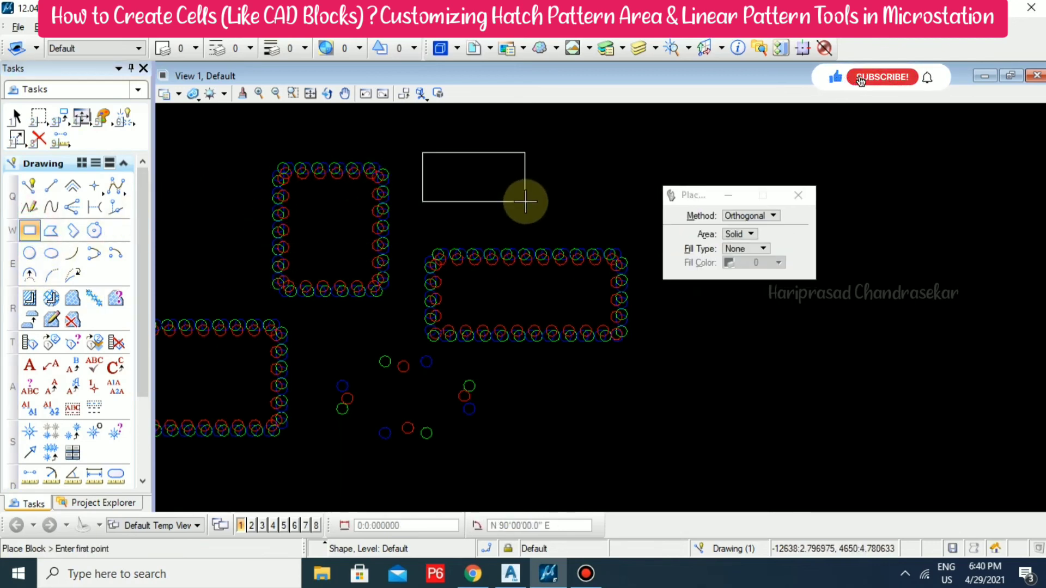
pyautogui.click(94, 298)
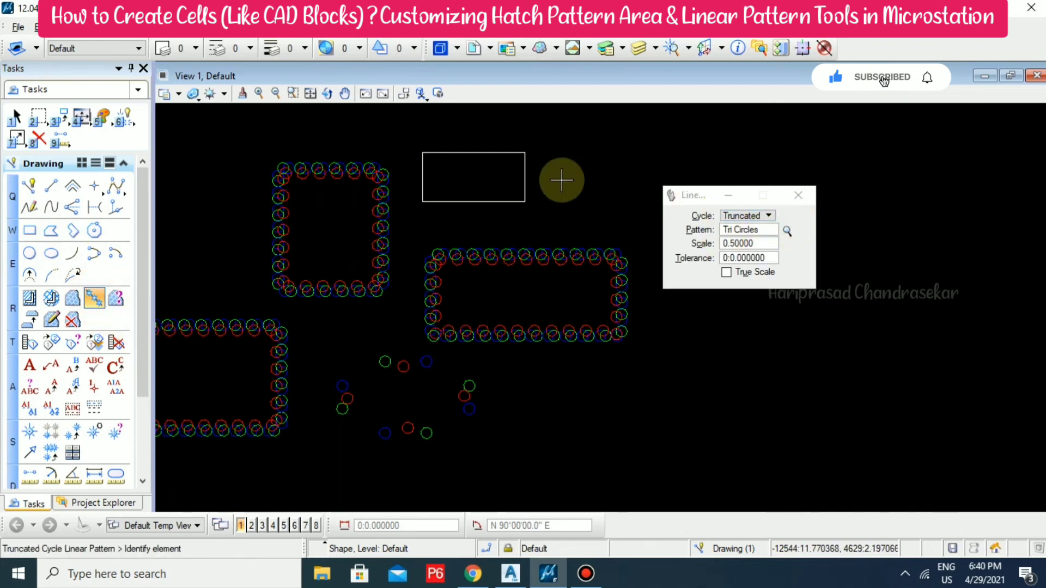
pyautogui.click(505, 154)
pyautogui.click(505, 131)
pyautogui.scroll(3, 414, 163)
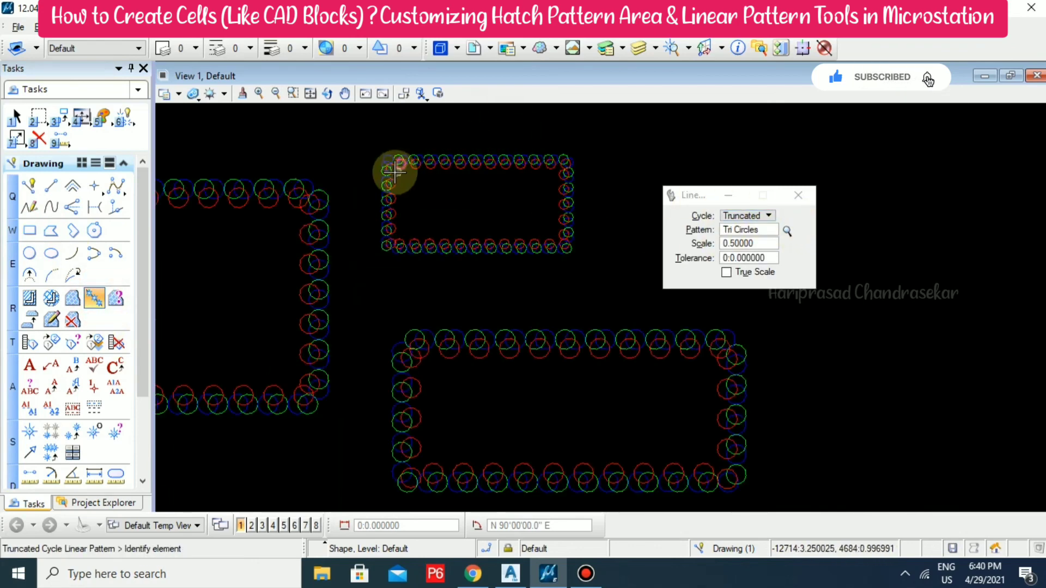
pyautogui.scroll(2, 429, 246)
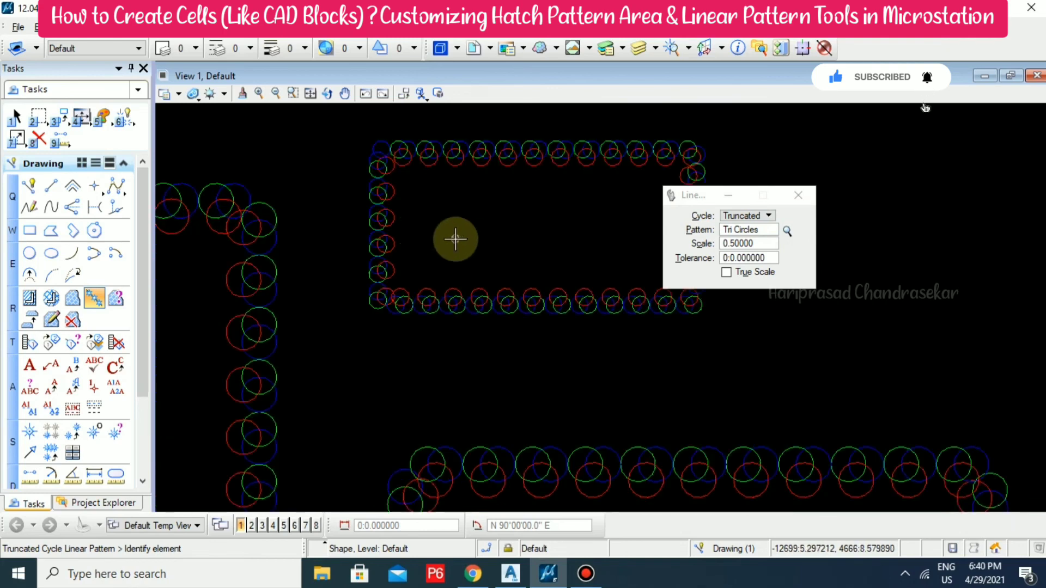
pyautogui.scroll(-2, 423, 228)
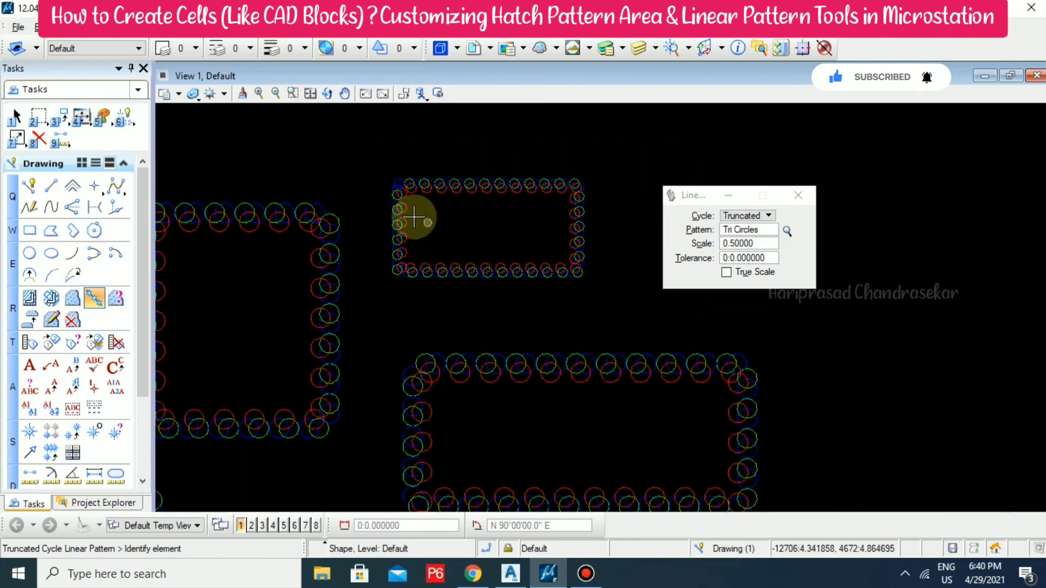
pyautogui.moveTo(414, 218); pyautogui.dragTo(391, 232, button='middle')
pyautogui.scroll(2, 478, 218)
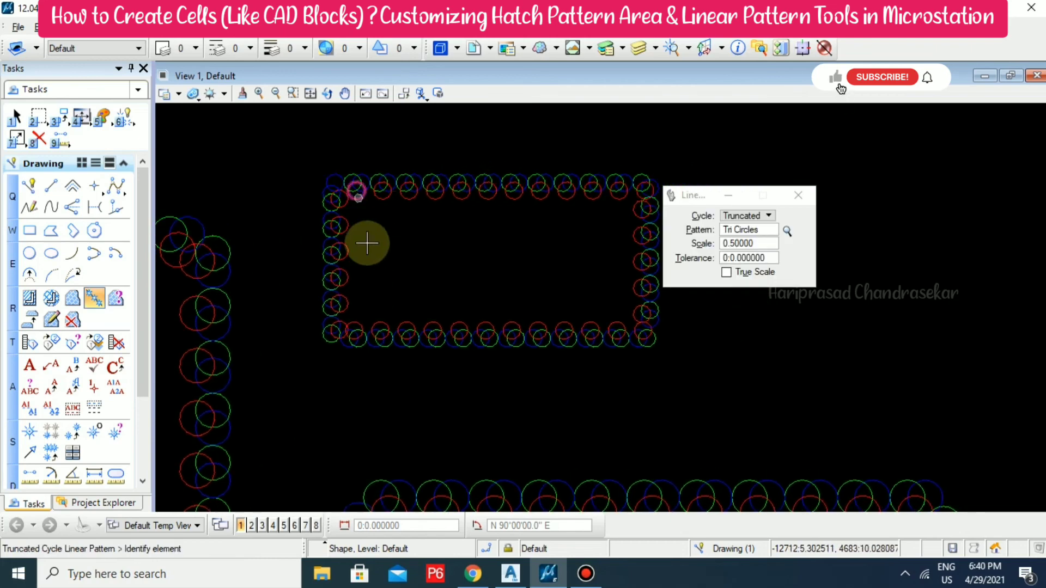
pyautogui.scroll(-2, 388, 243)
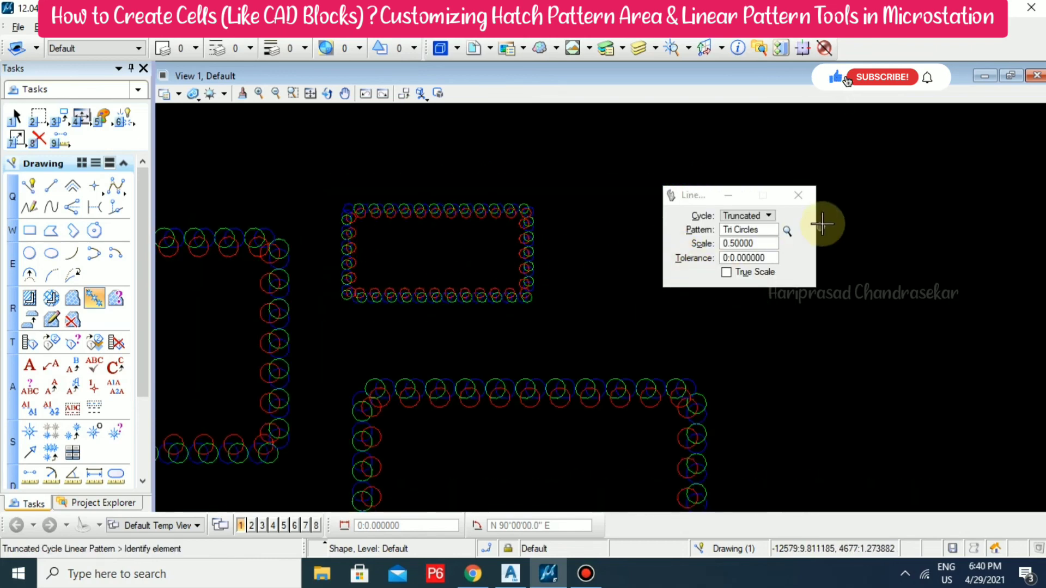
pyautogui.click(805, 195)
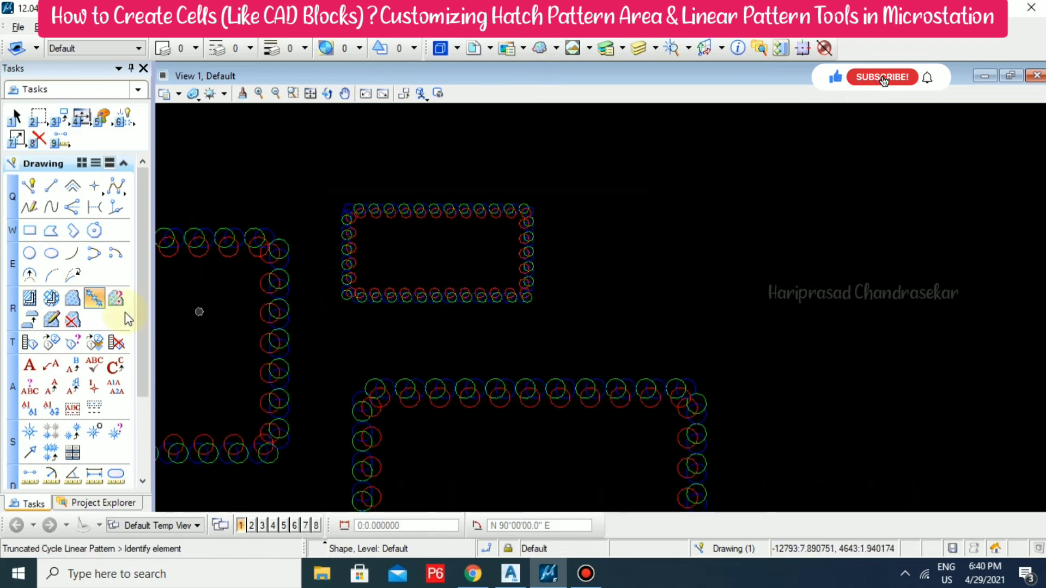
pyautogui.click(96, 297)
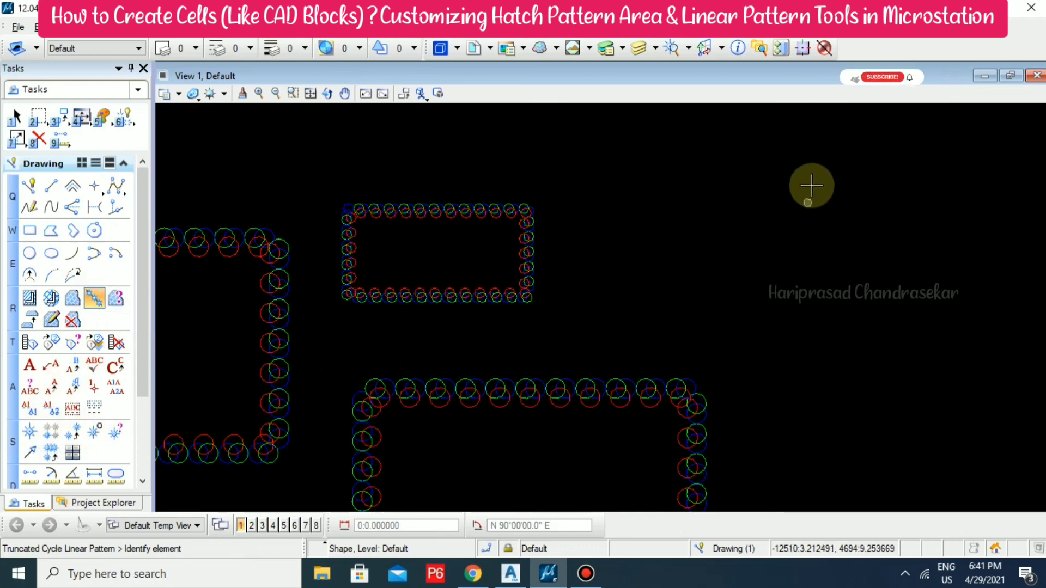
pyautogui.scroll(-3, 635, 194)
pyautogui.scroll(3, 798, 224)
pyautogui.moveTo(798, 225); pyautogui.dragTo(639, 214, button='middle')
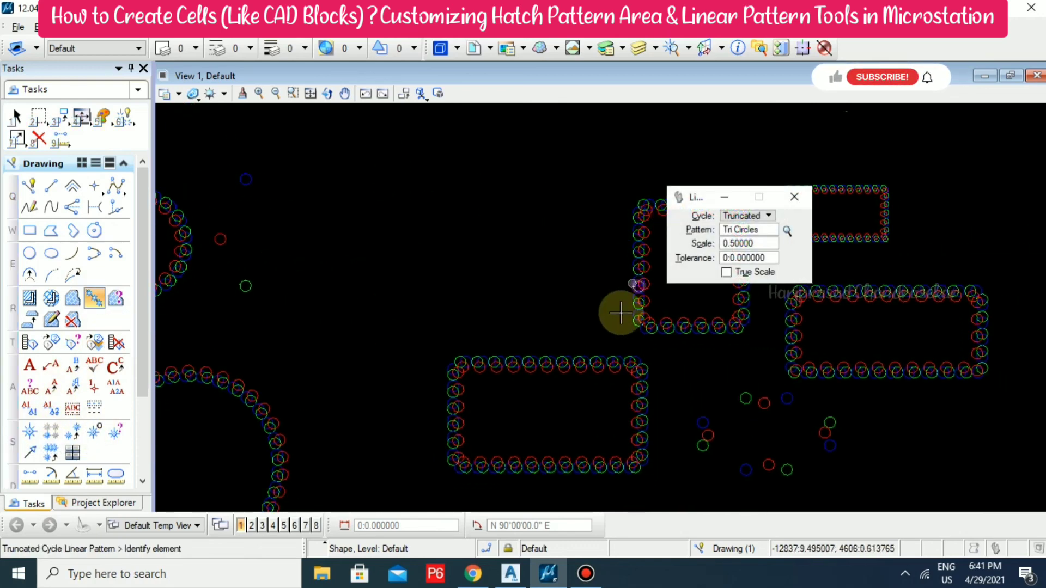
pyautogui.click(799, 201)
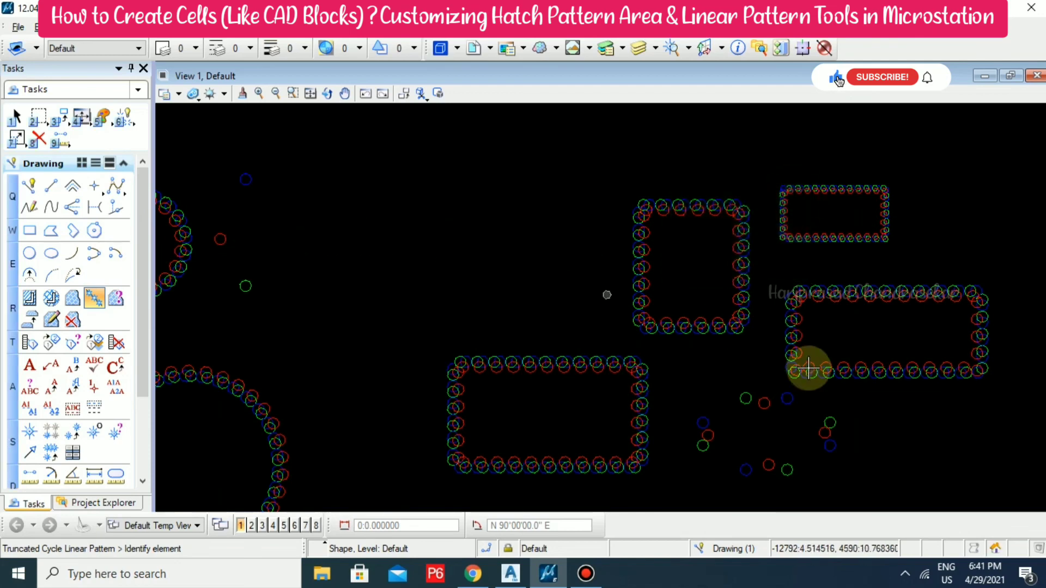